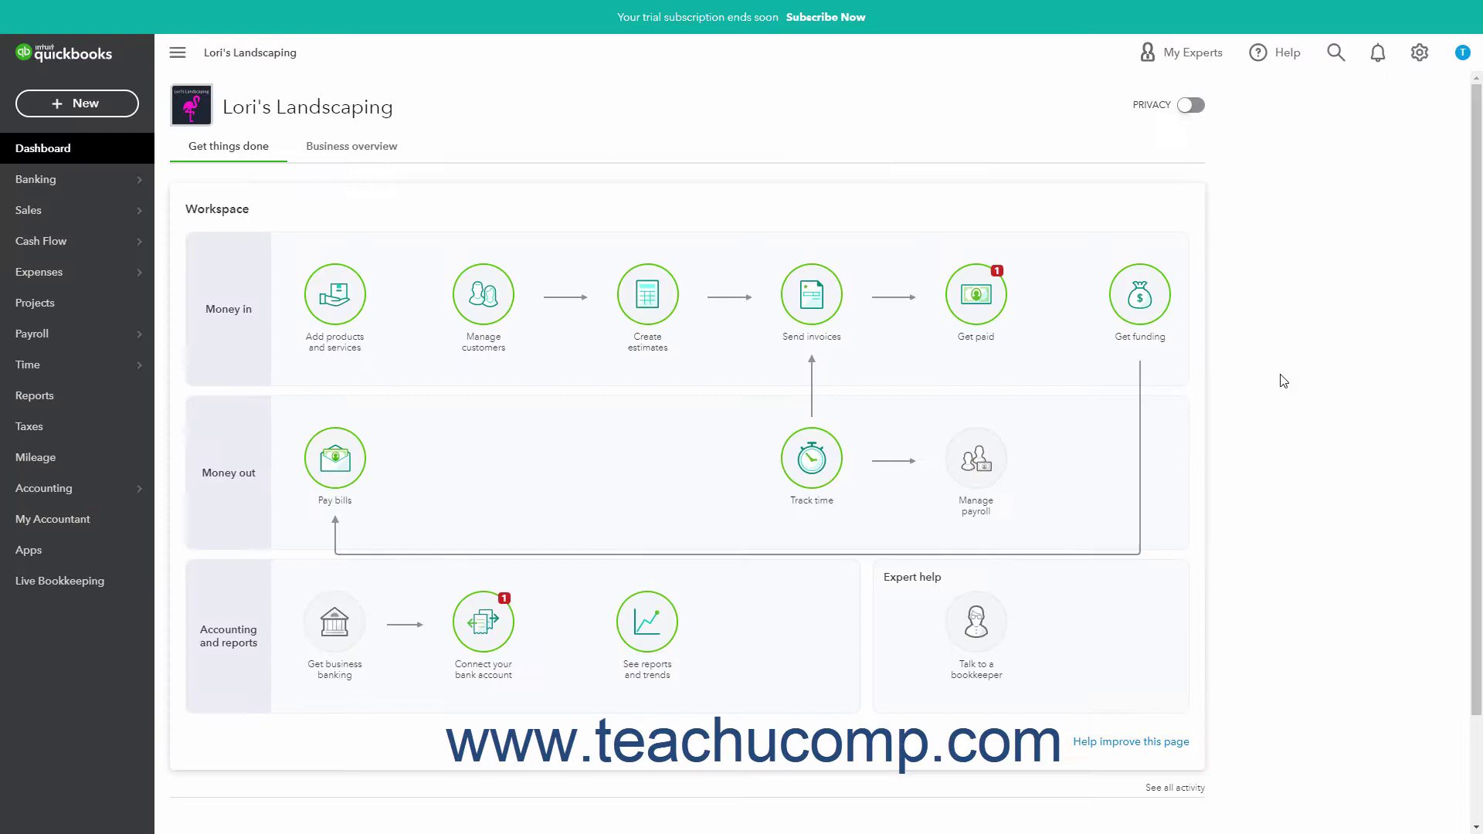
Step: Open invoice 1001 from recent transactions, review its four dated service lines, then close it
left_click(1335, 54)
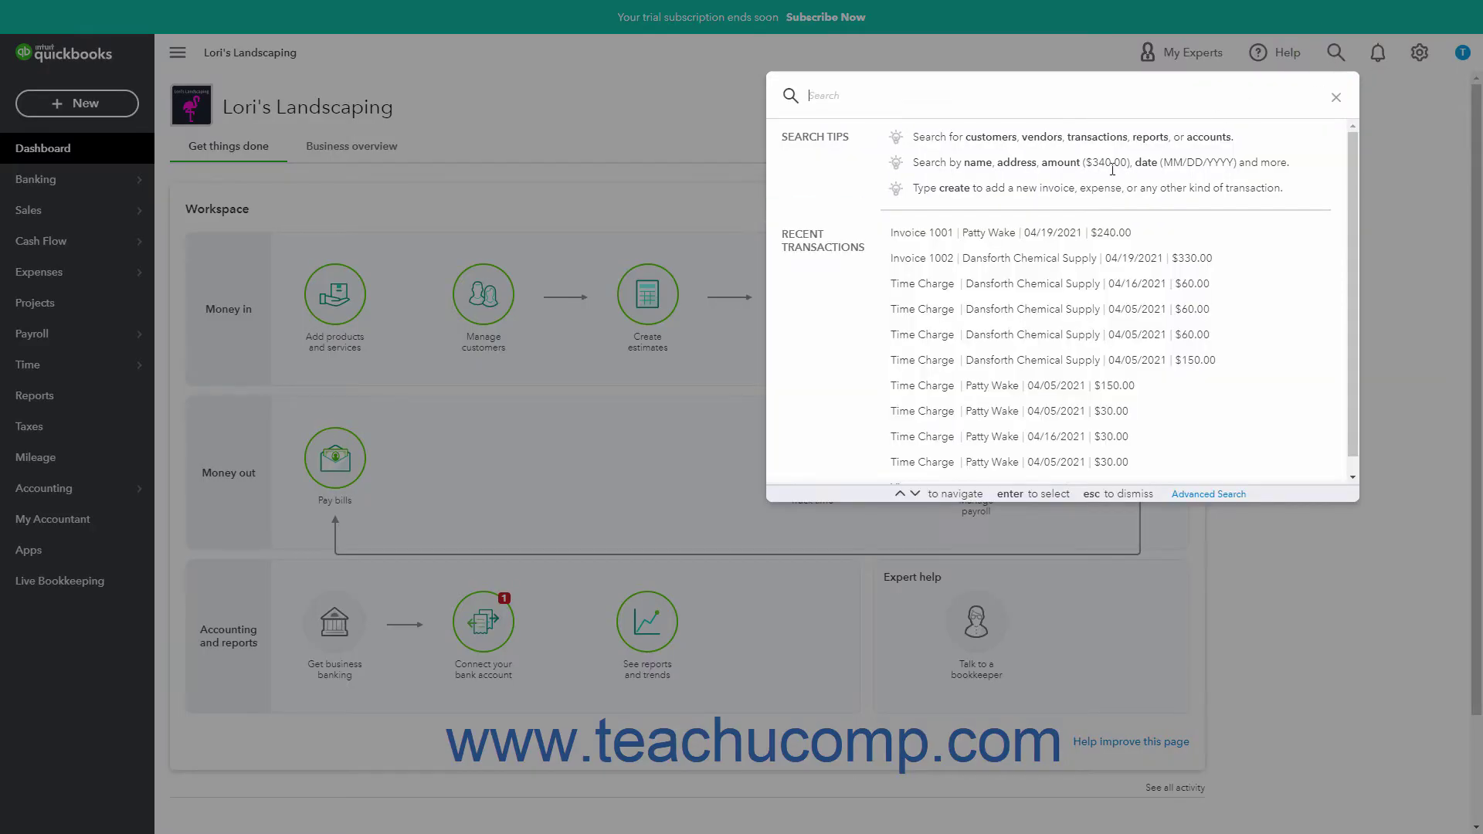
left_click(1018, 232)
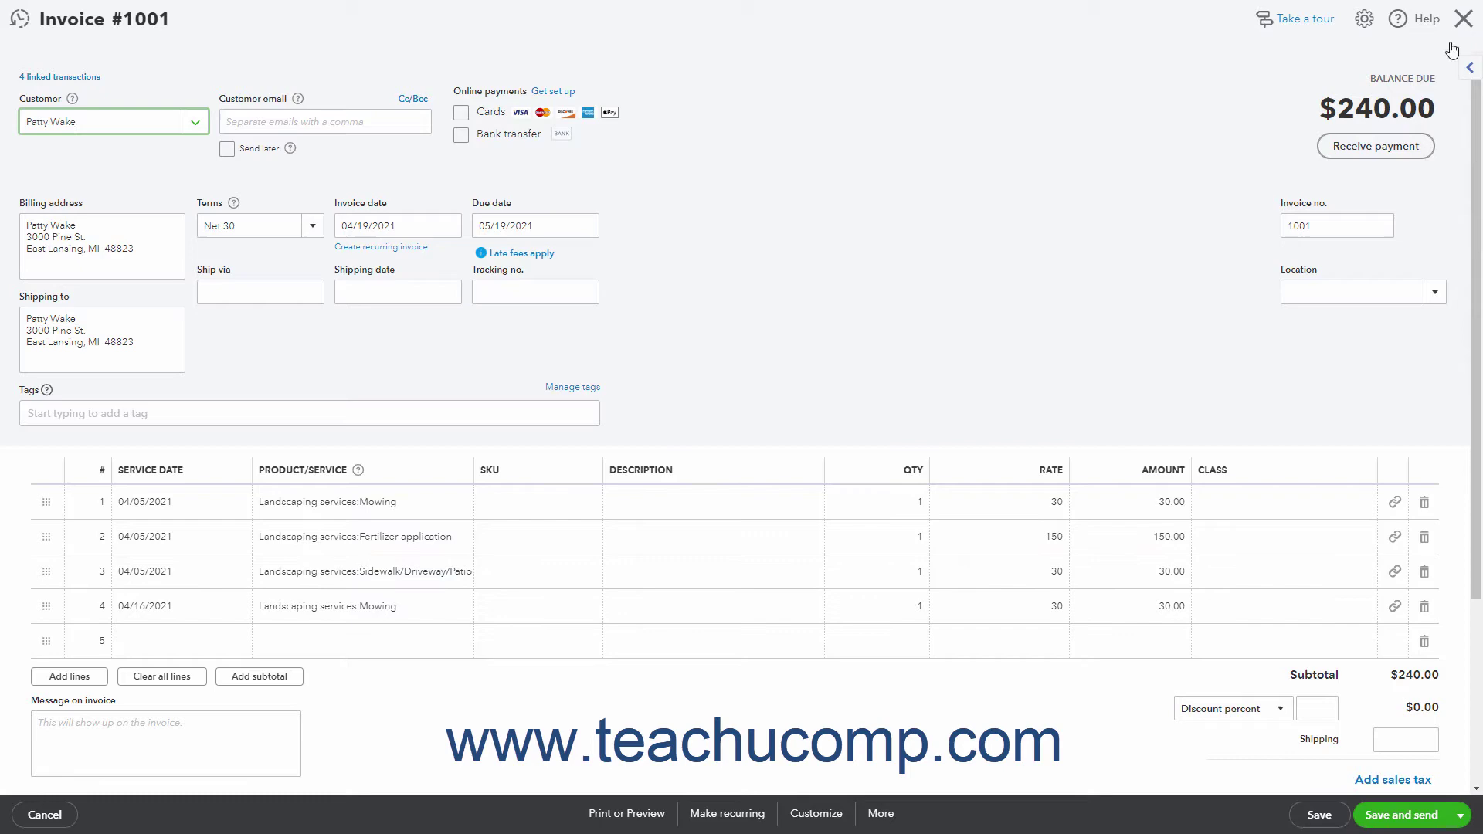
left_click(1463, 20)
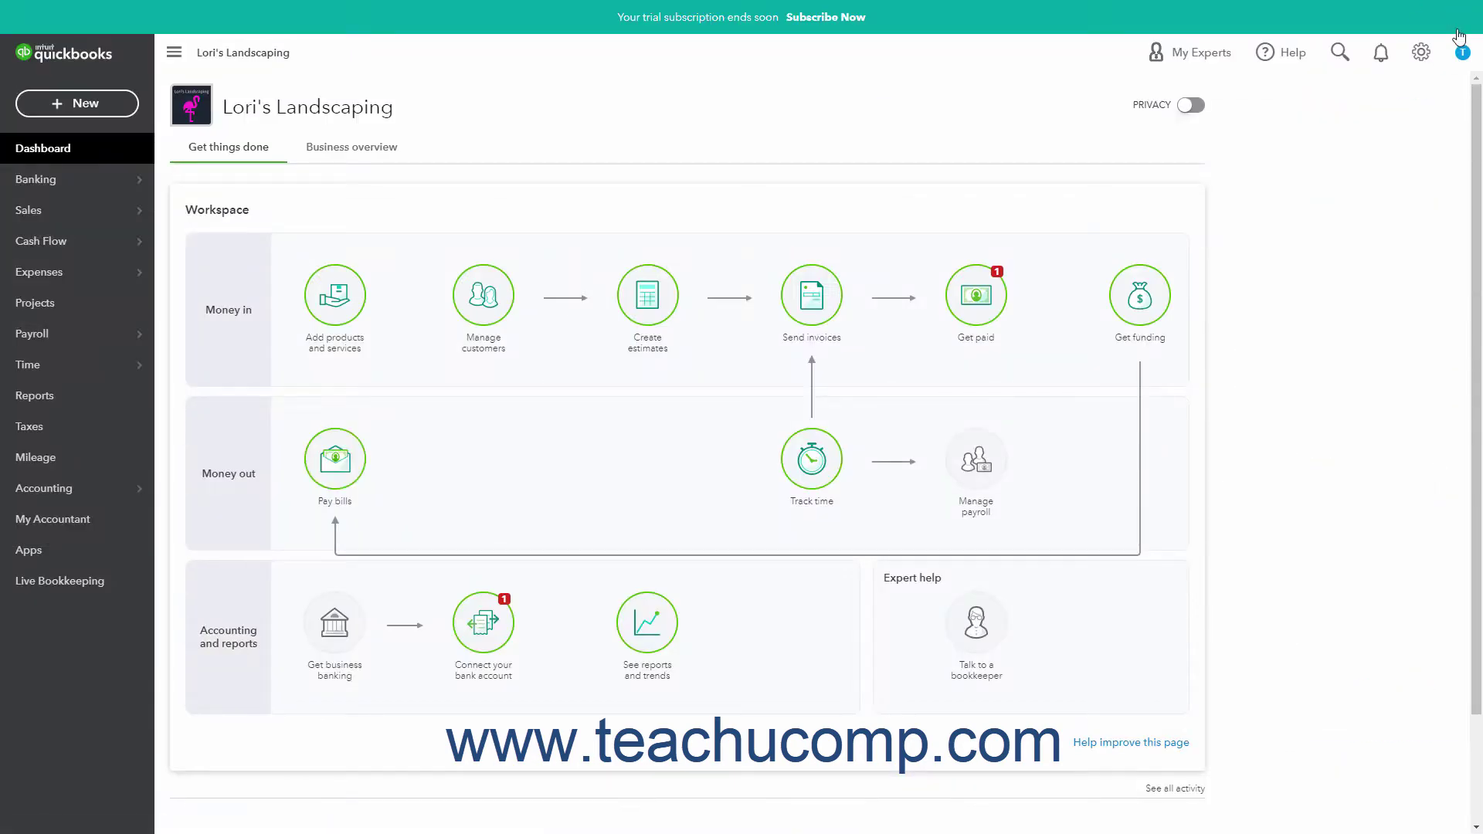
Step: Go to Custom form styles under Your Company in the gear menu
left_click(1422, 51)
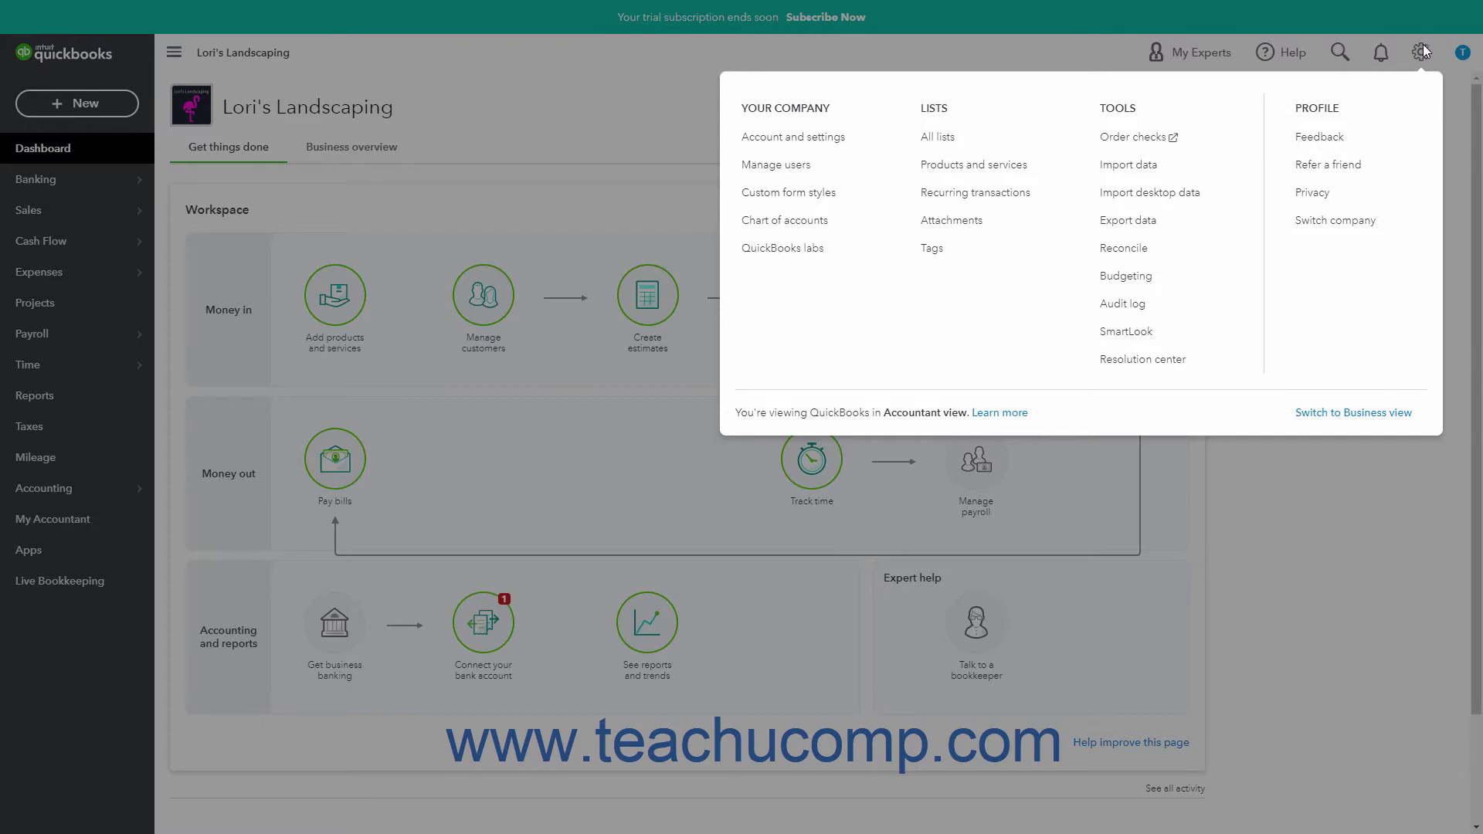
left_click(850, 201)
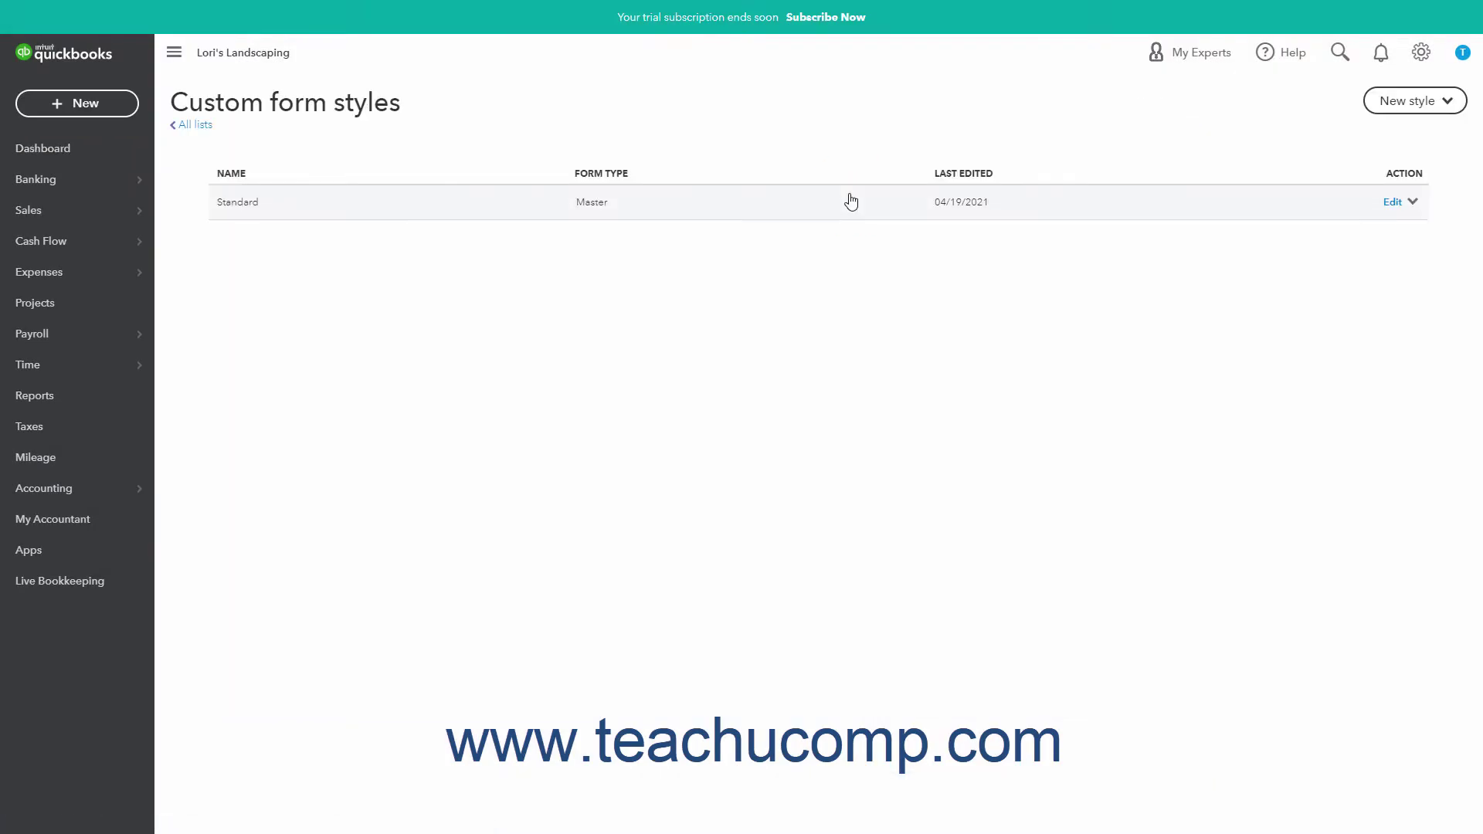
Step: Create a new invoice style and rename it 'Grouping by Day Invoice'
left_click(1390, 114)
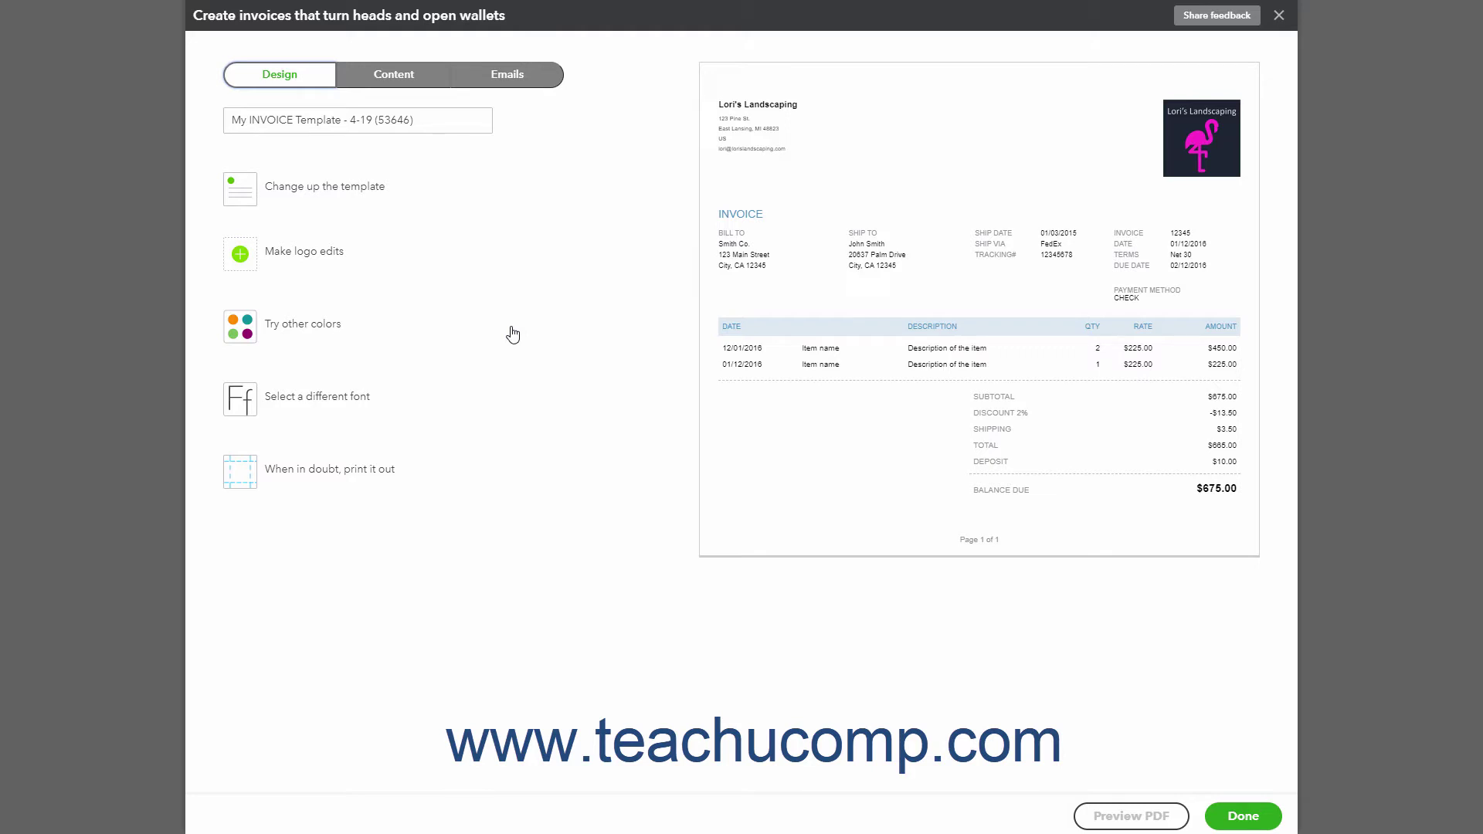
left_click(442, 120)
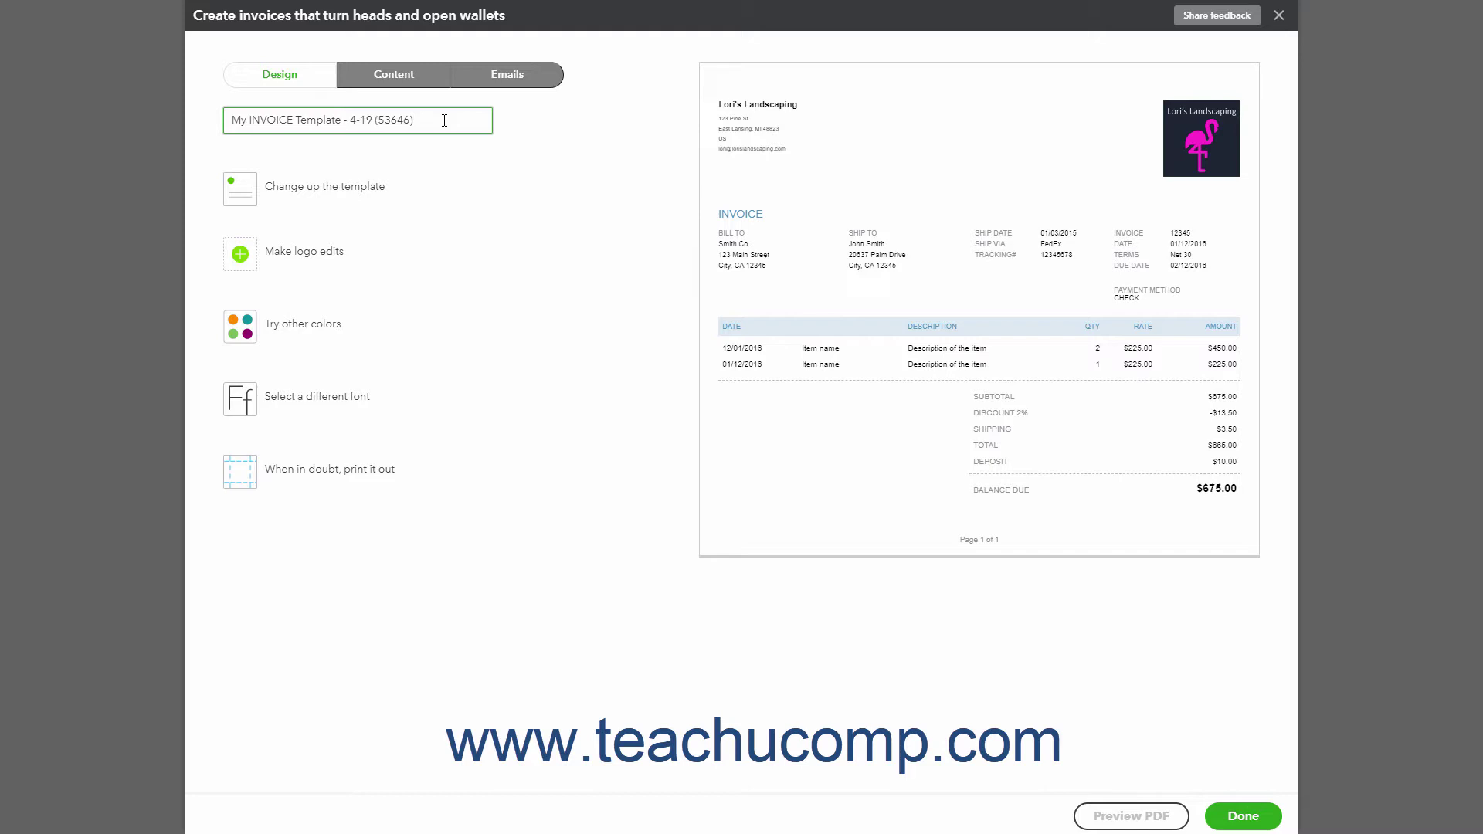
left_click_drag(444, 120, 216, 104)
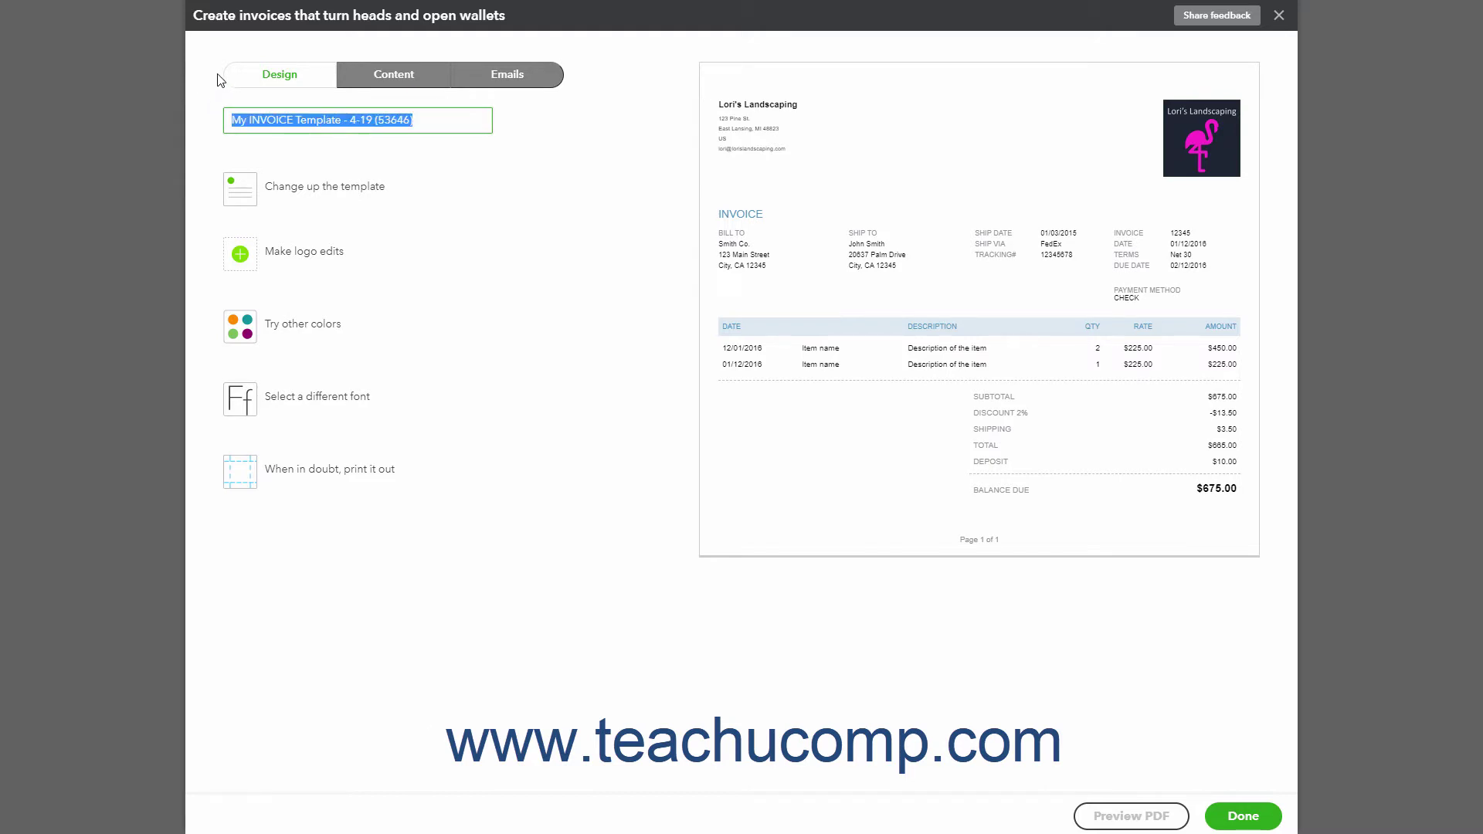
type("Grouping by Day Invoice")
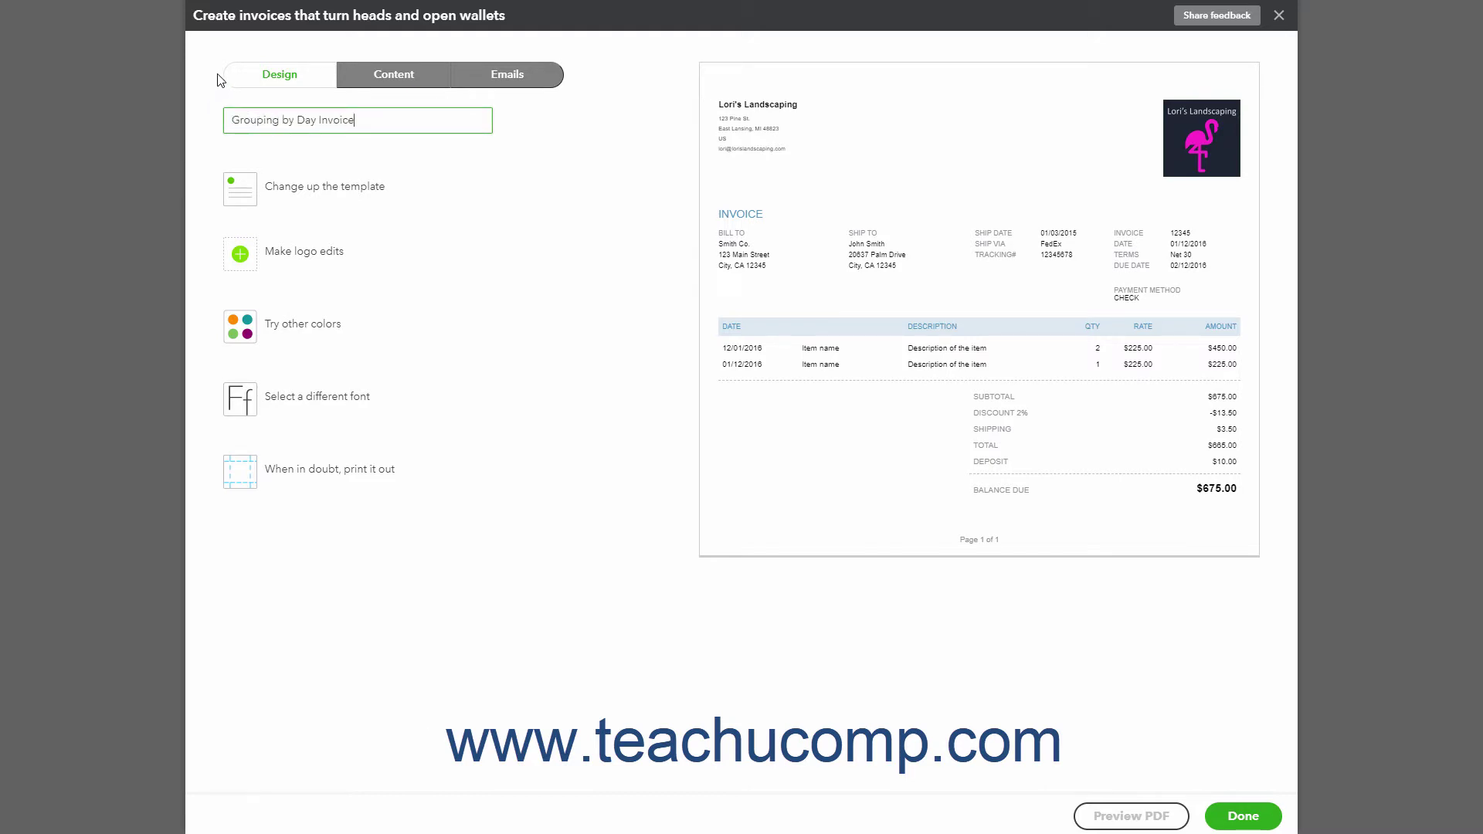
left_click(296, 195)
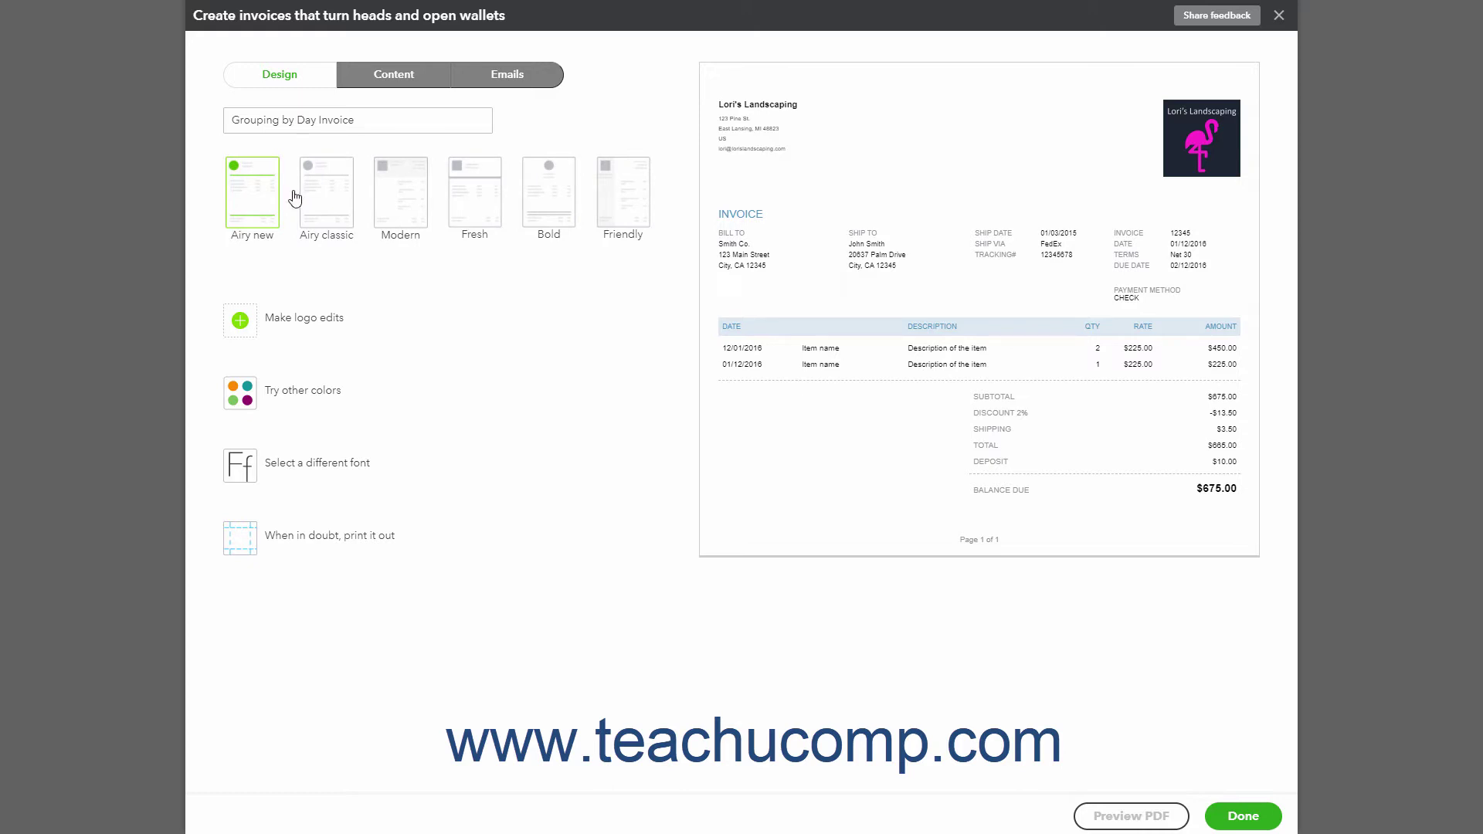
left_click(268, 220)
left_click(330, 326)
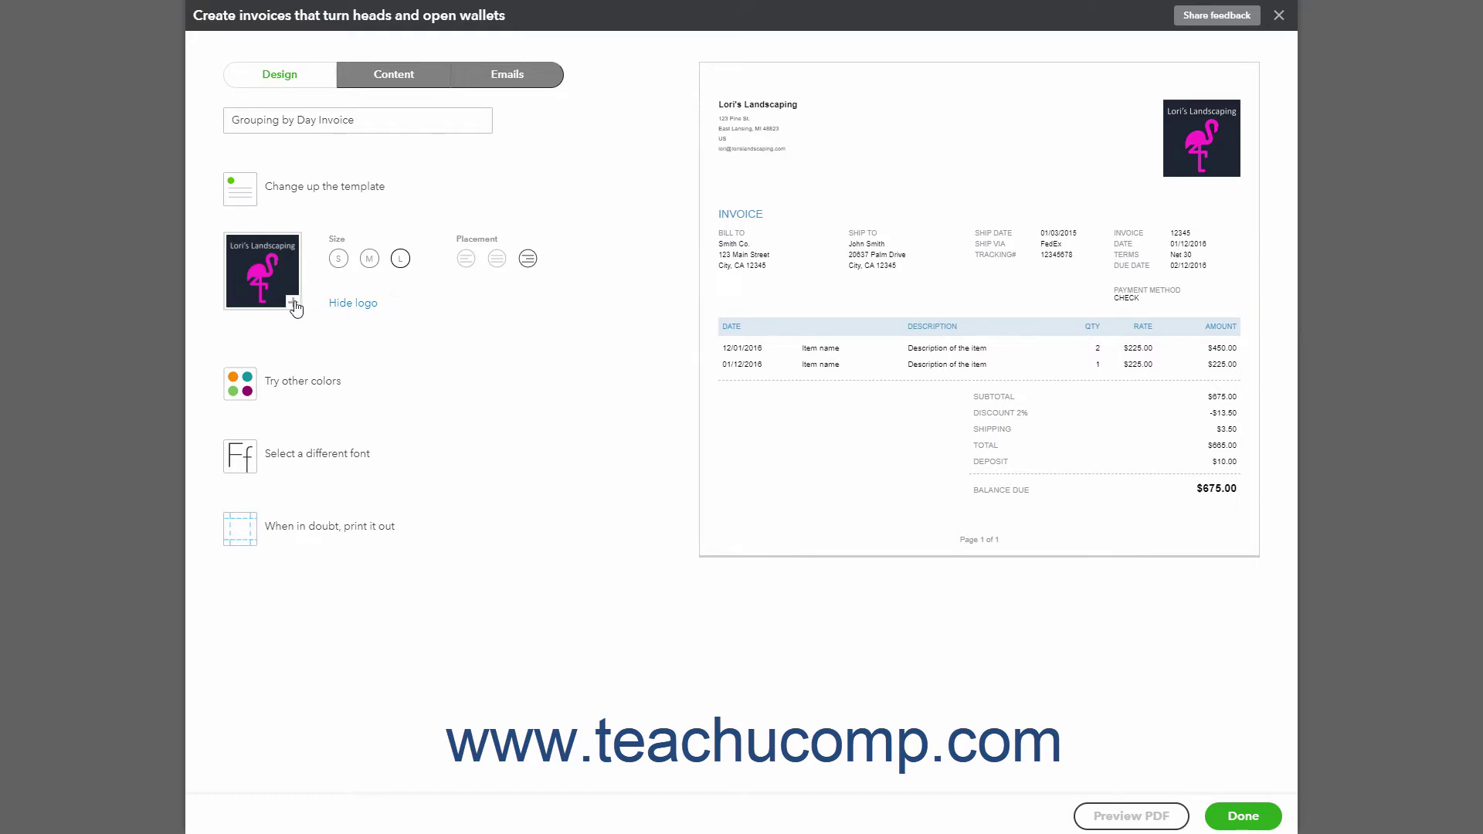
left_click(294, 303)
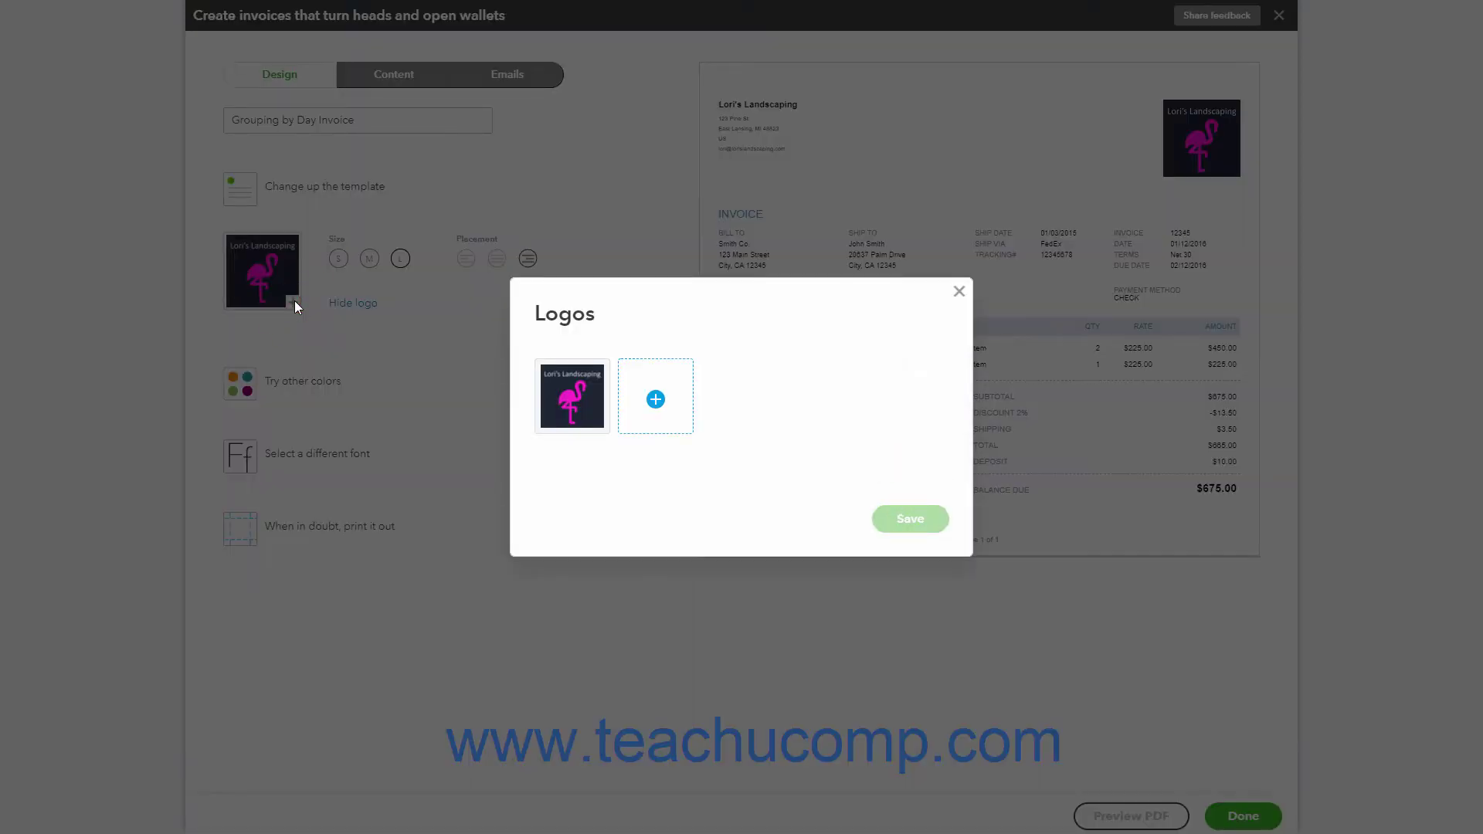
left_click(958, 291)
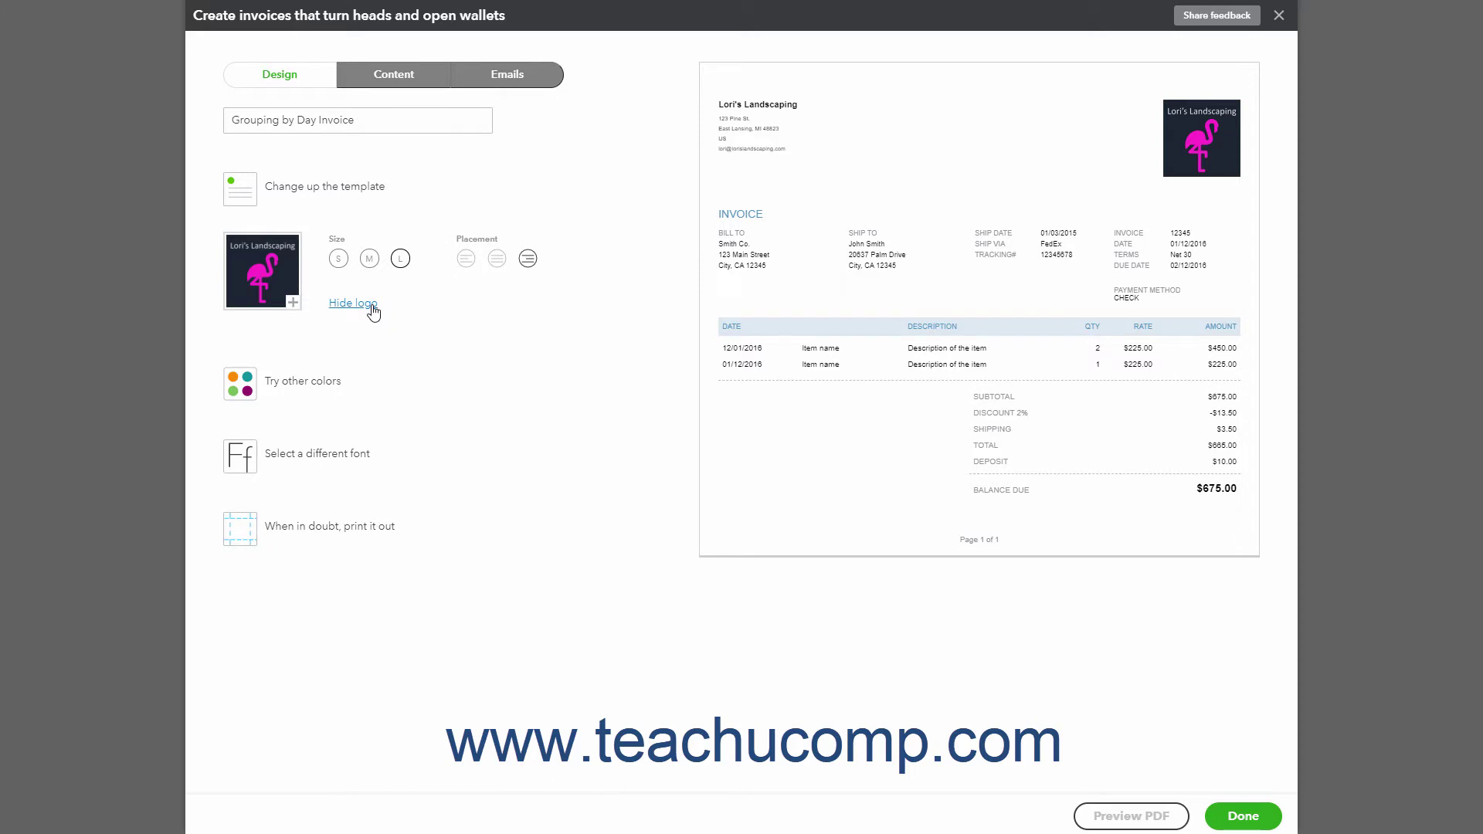
Step: Make the accent colour pink (#f4749b), keep Helvetica 10pt, and show the print margin options
left_click(341, 387)
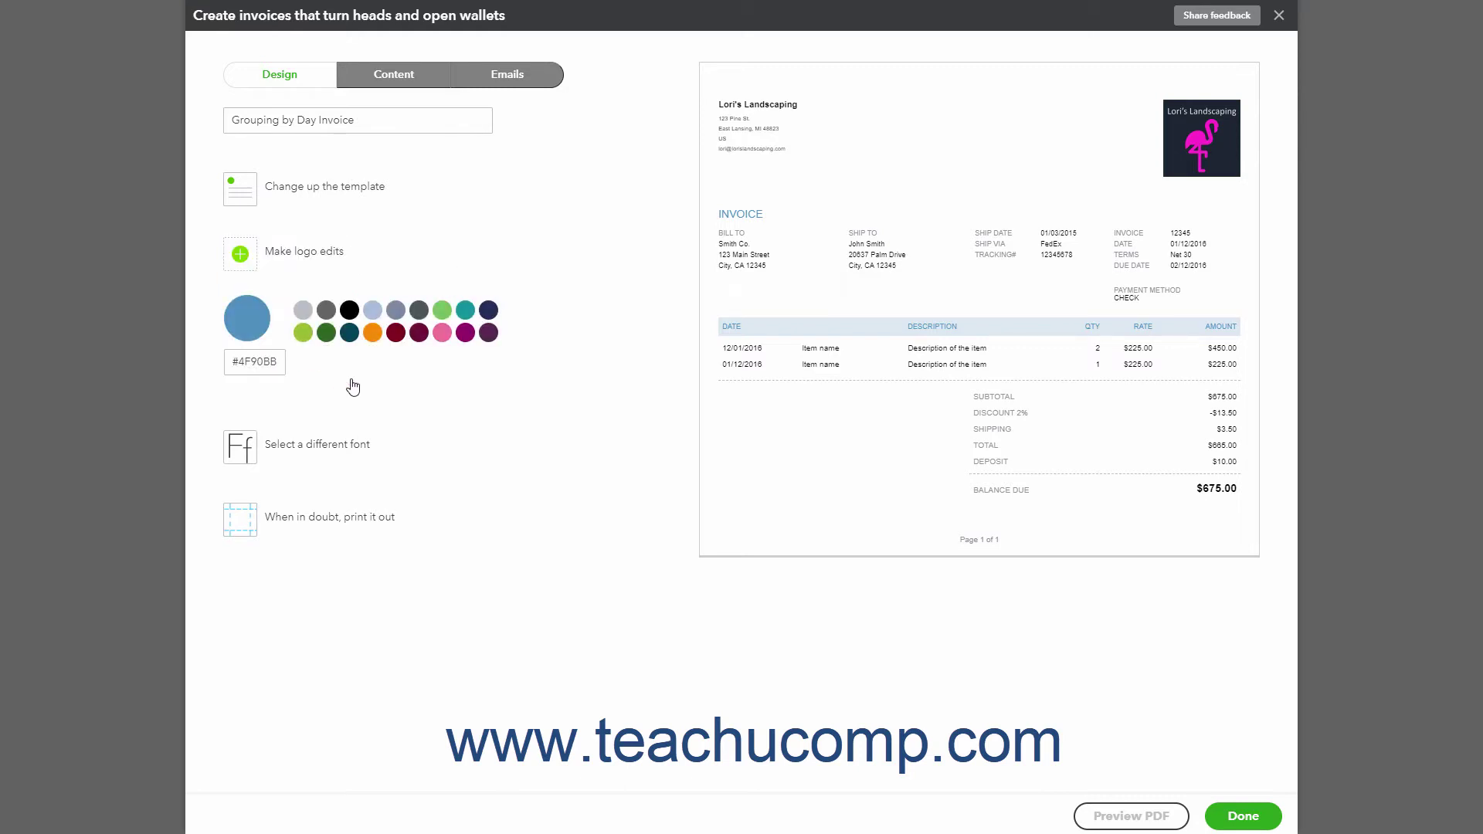
left_click(443, 333)
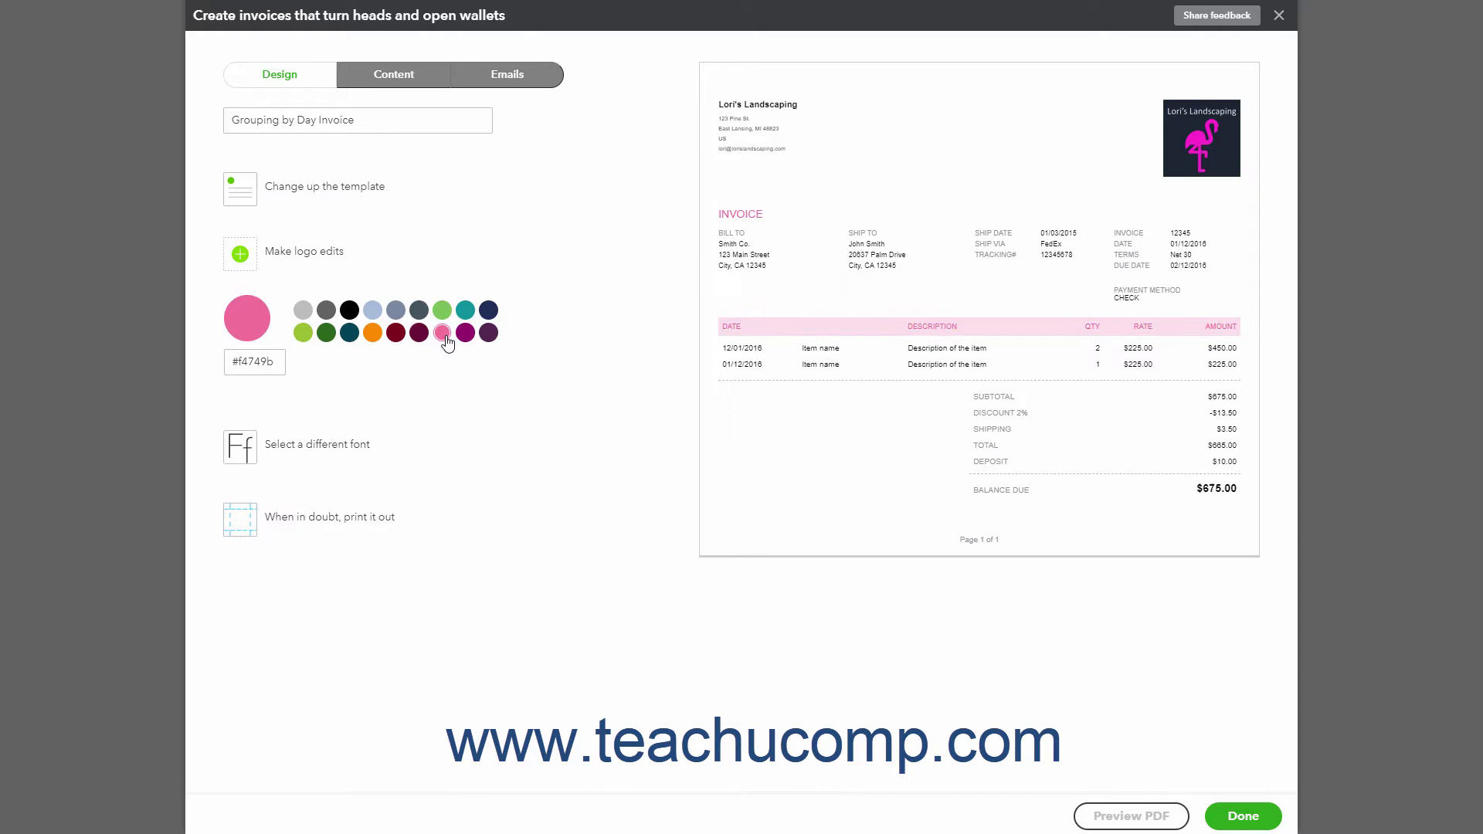
left_click(360, 445)
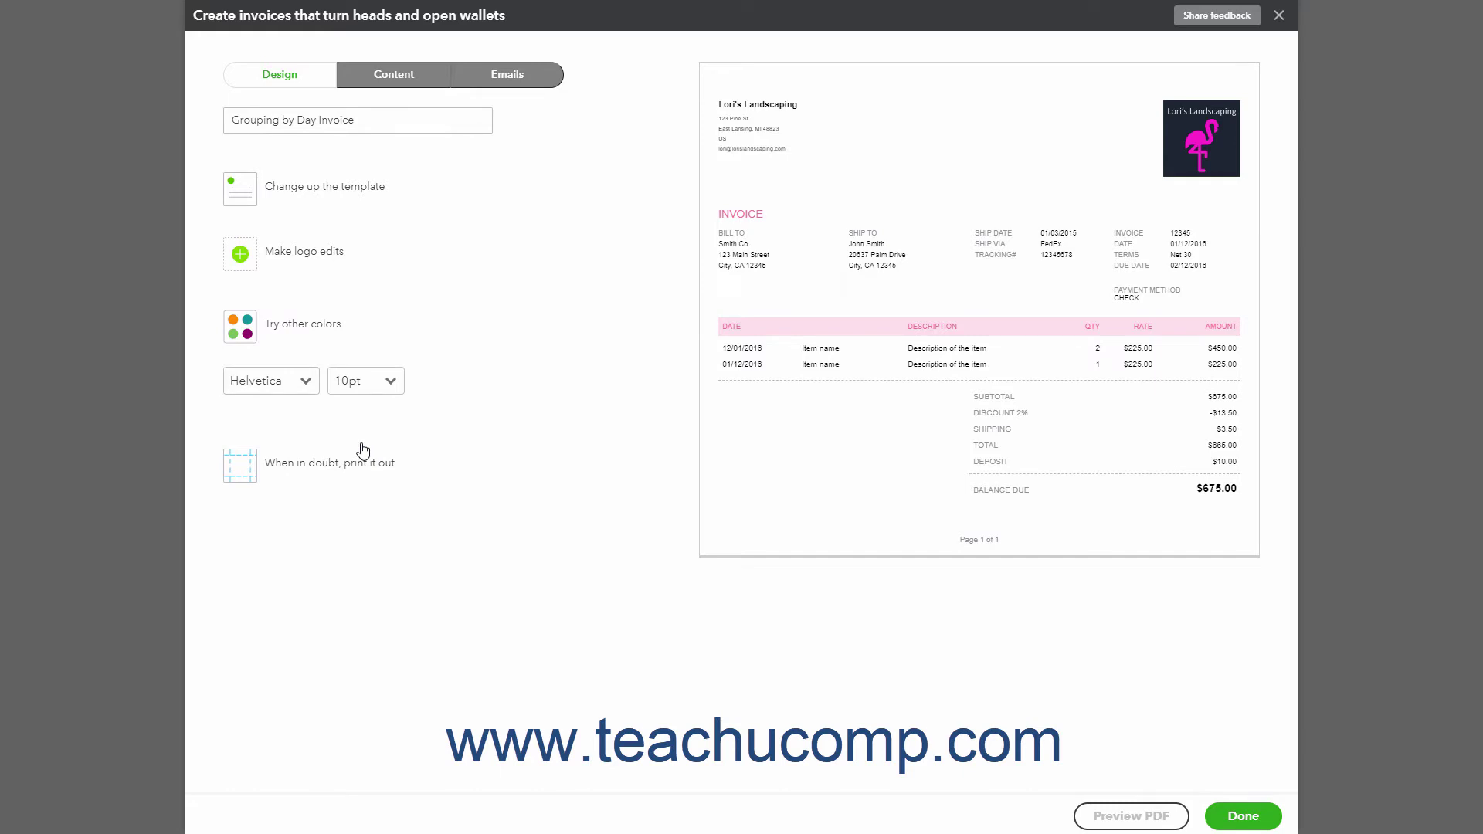
left_click(306, 382)
left_click(296, 463)
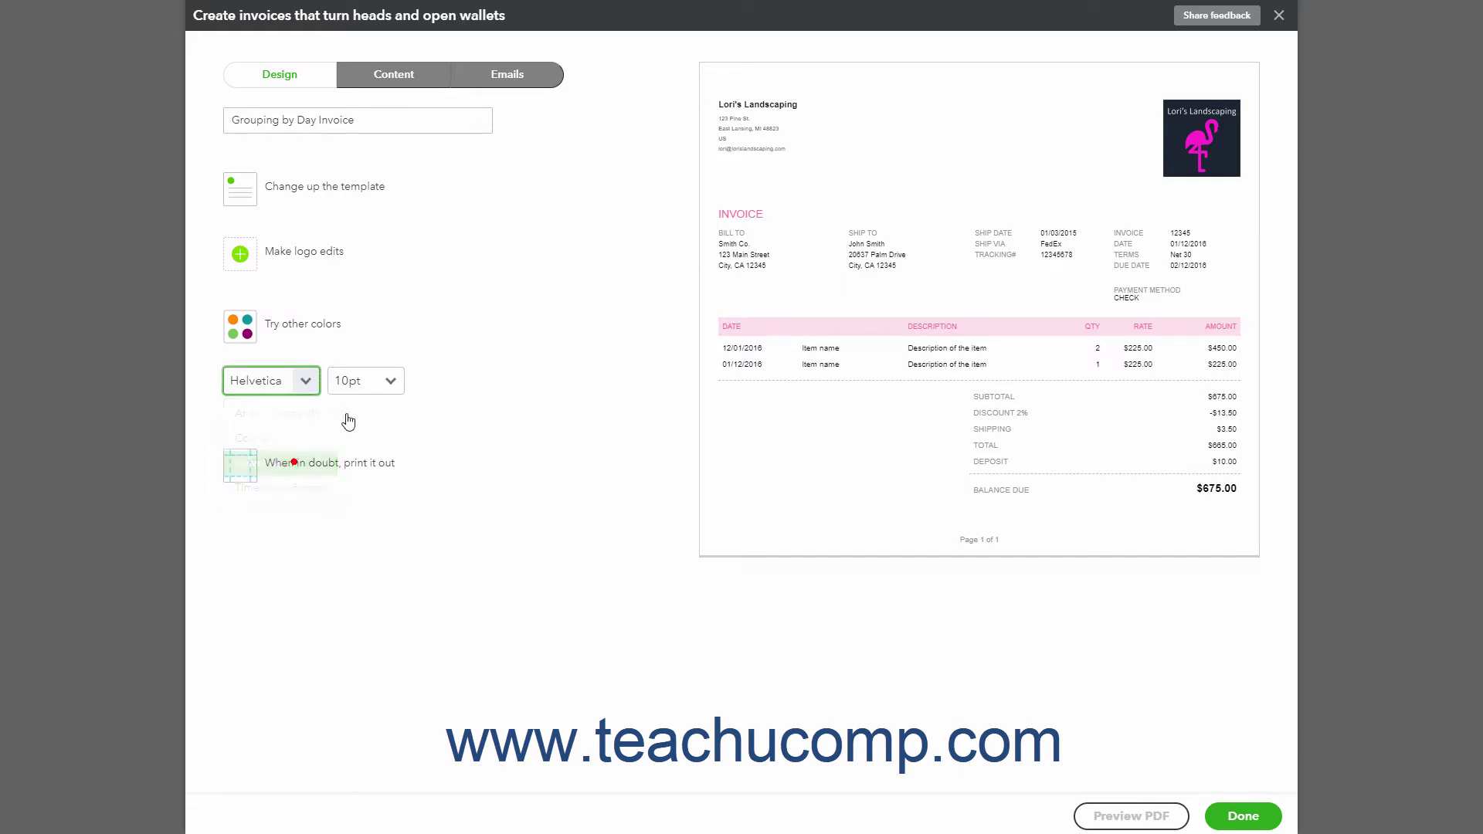
left_click(390, 382)
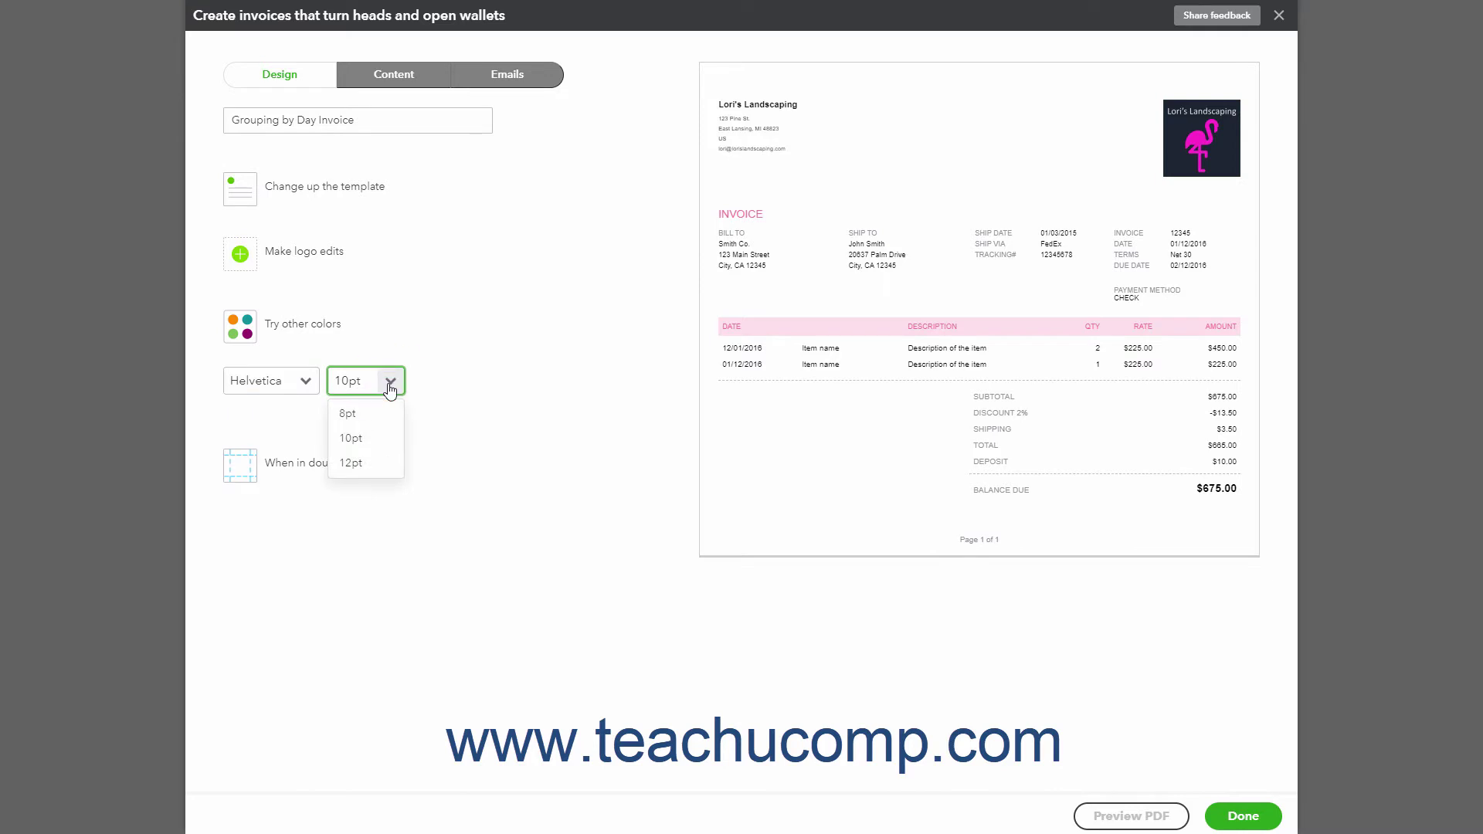
left_click(374, 437)
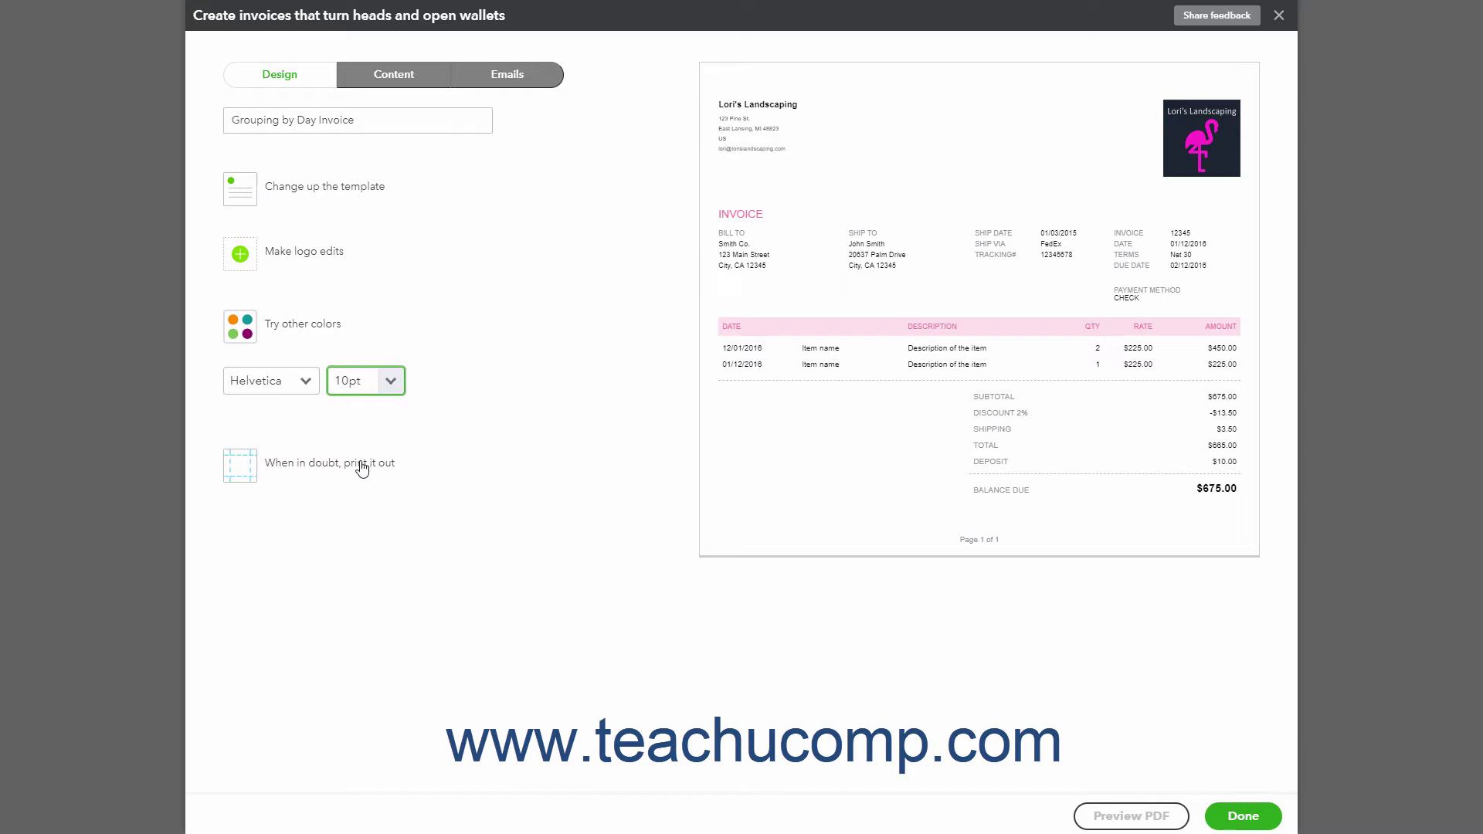
left_click(362, 466)
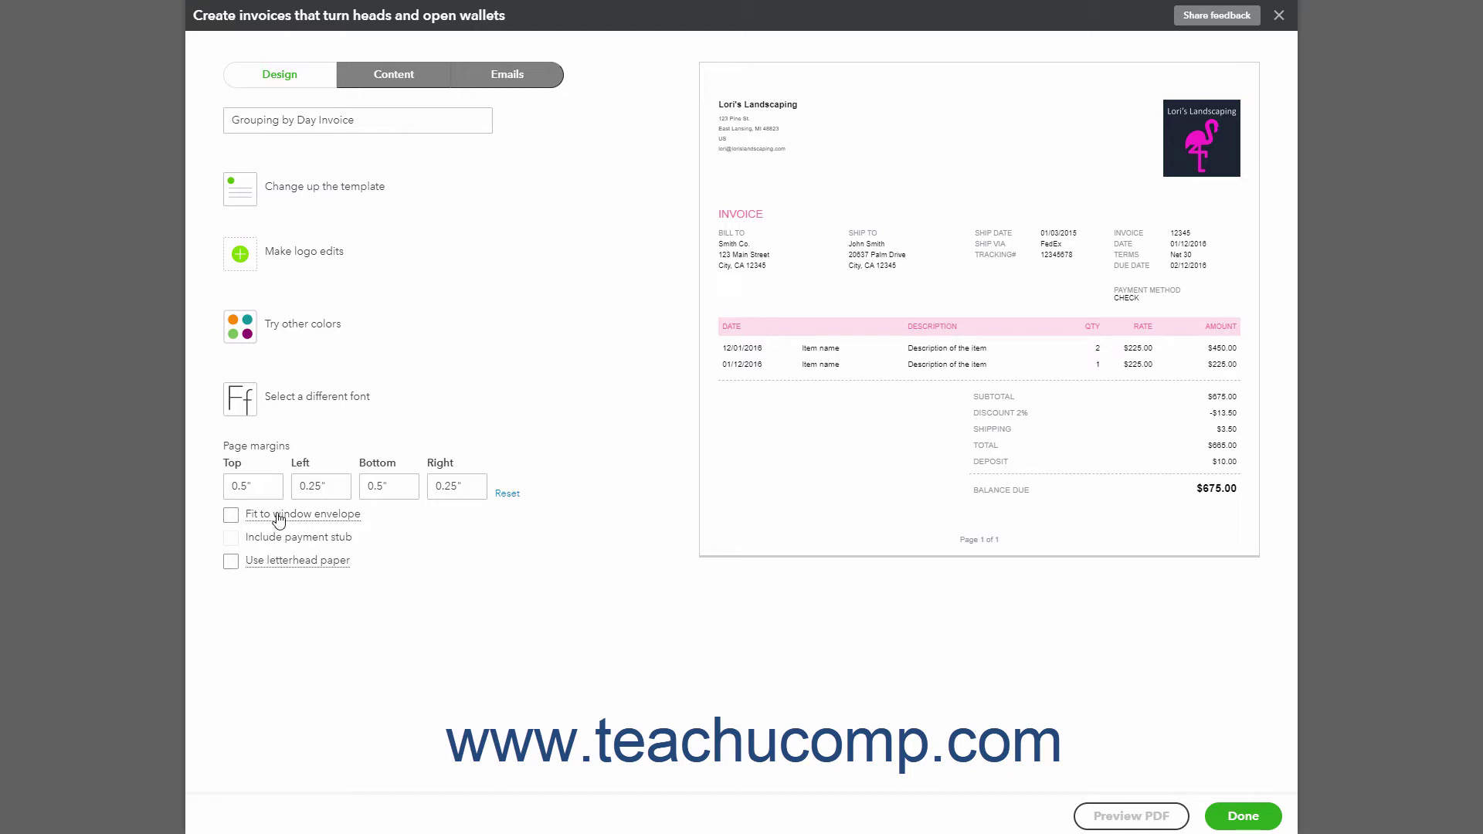
Step: Open the activity table settings on the style's Content tab
left_click(388, 77)
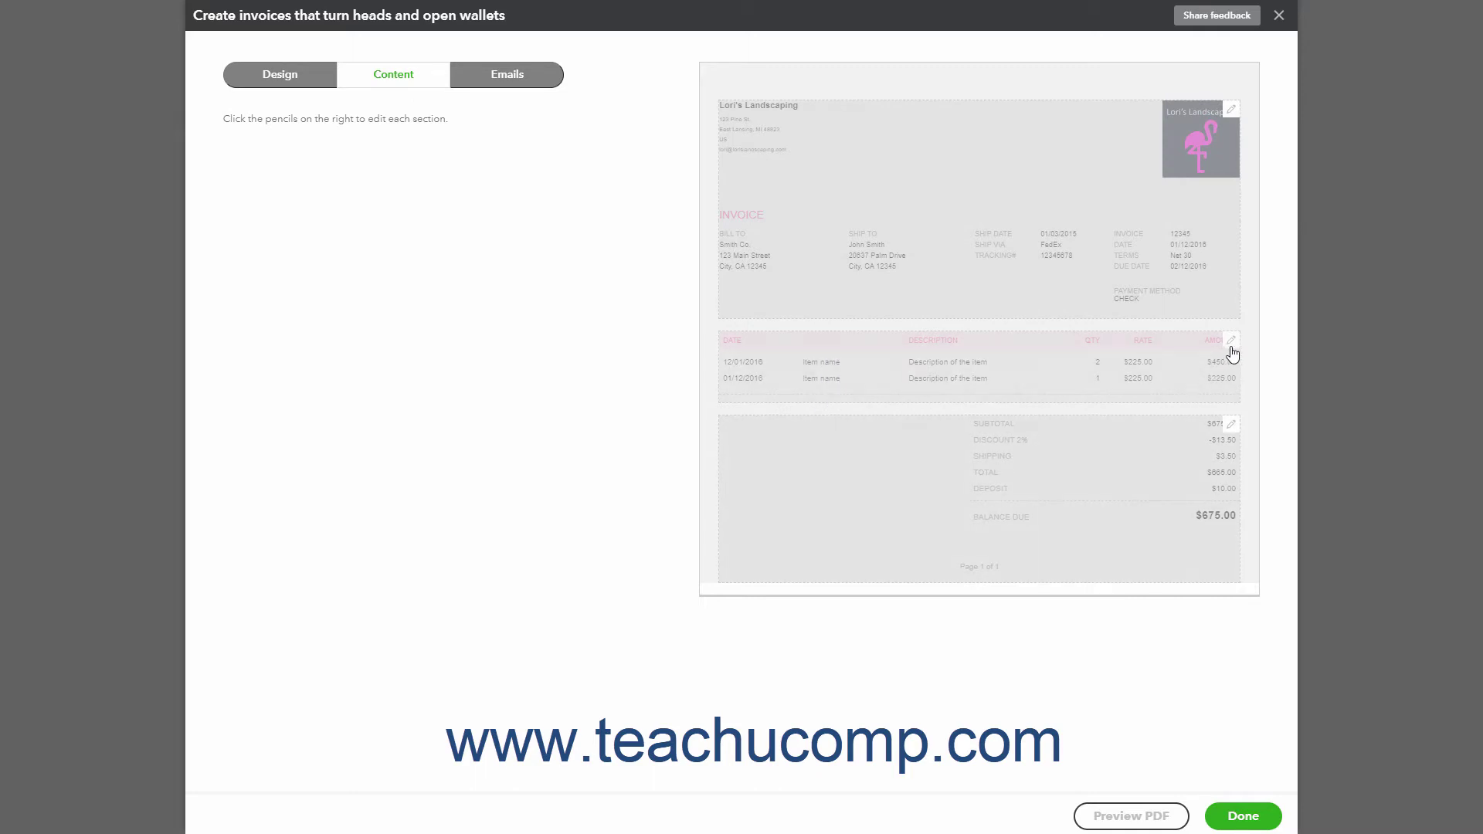
left_click(1232, 343)
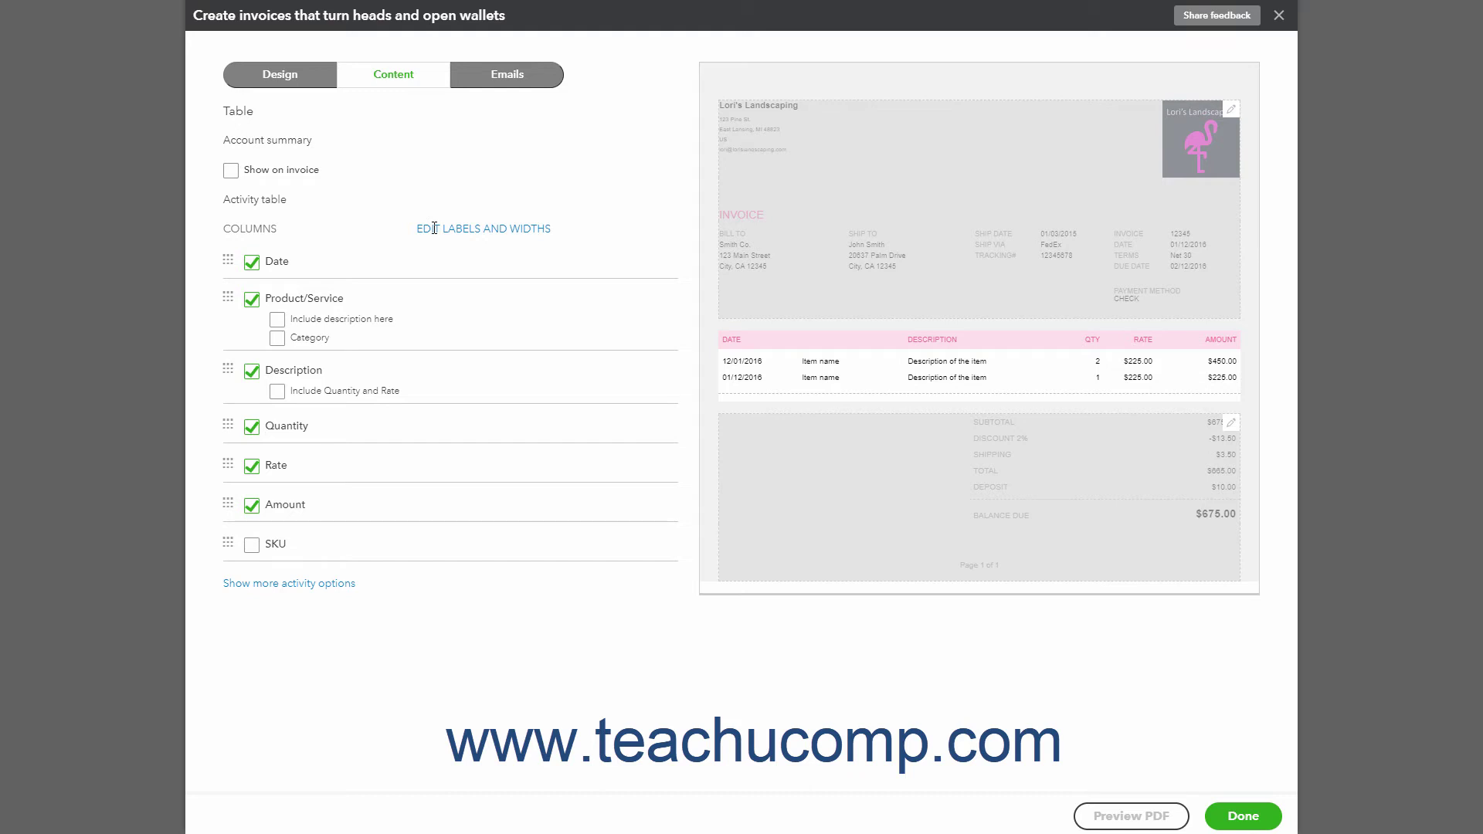
Step: Group activity rows by Day with group subtotals, briefly trying Type before returning to Day
left_click(327, 595)
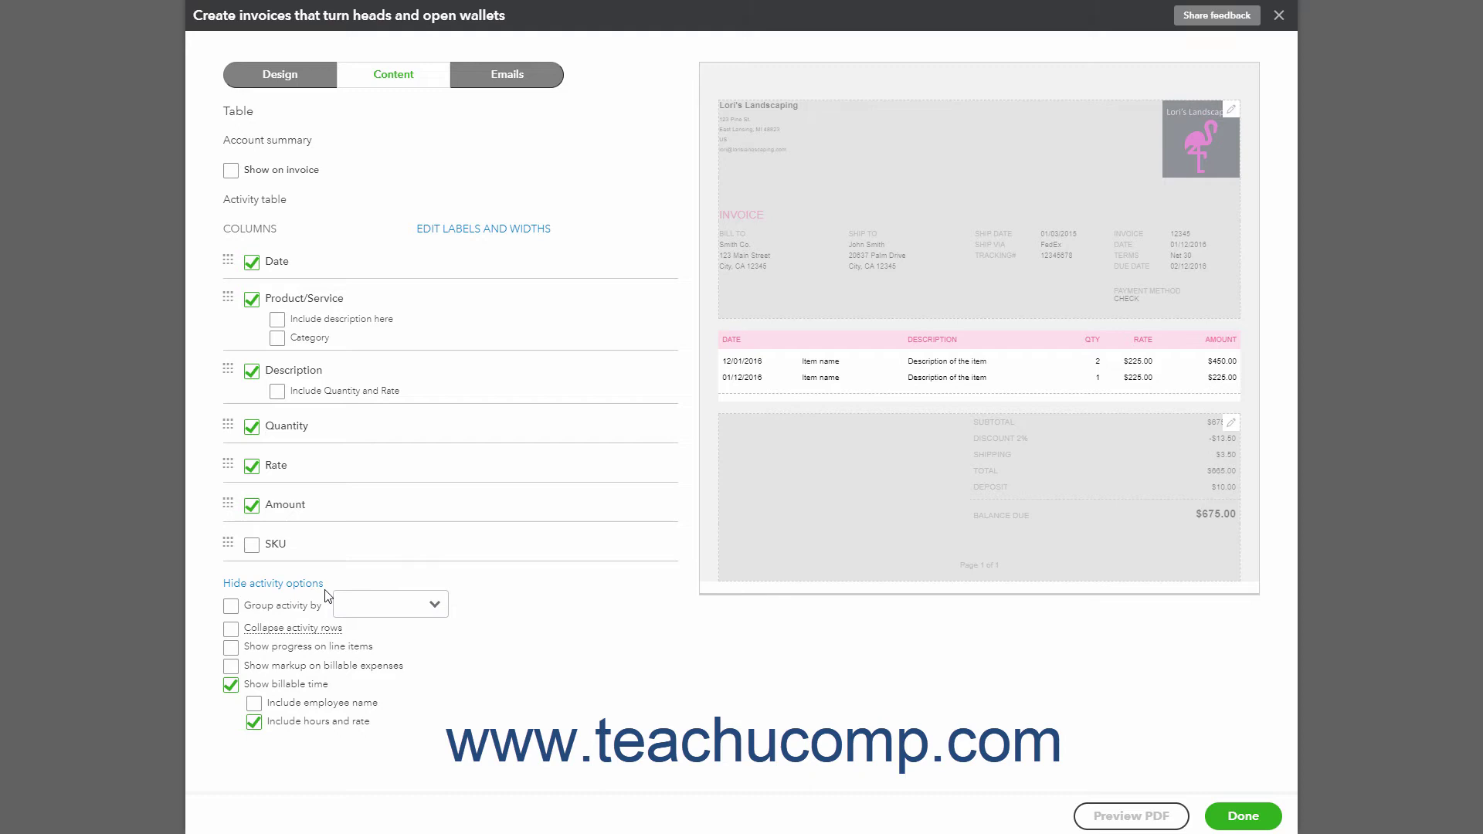
left_click(231, 606)
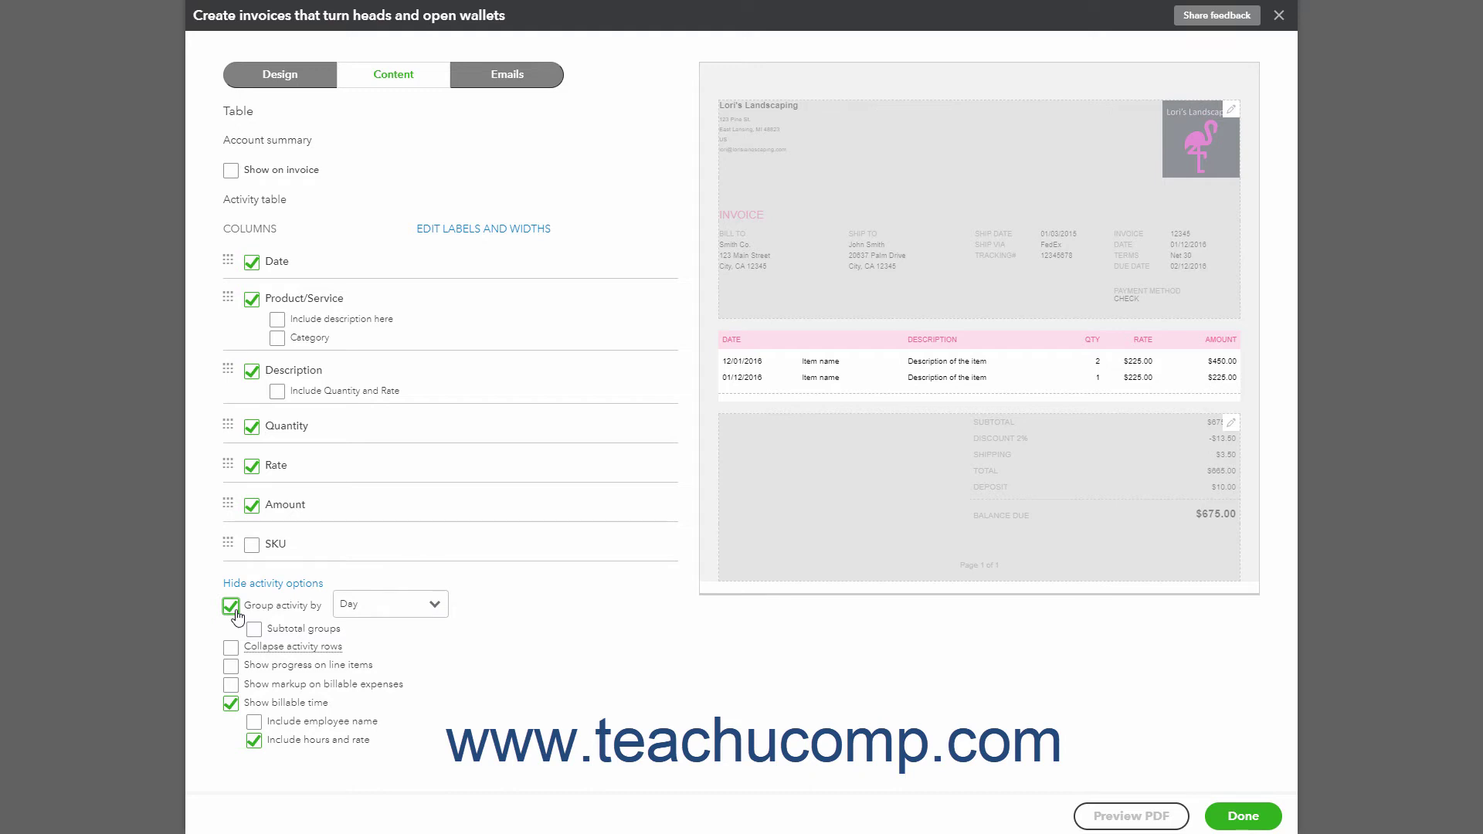
left_click(435, 605)
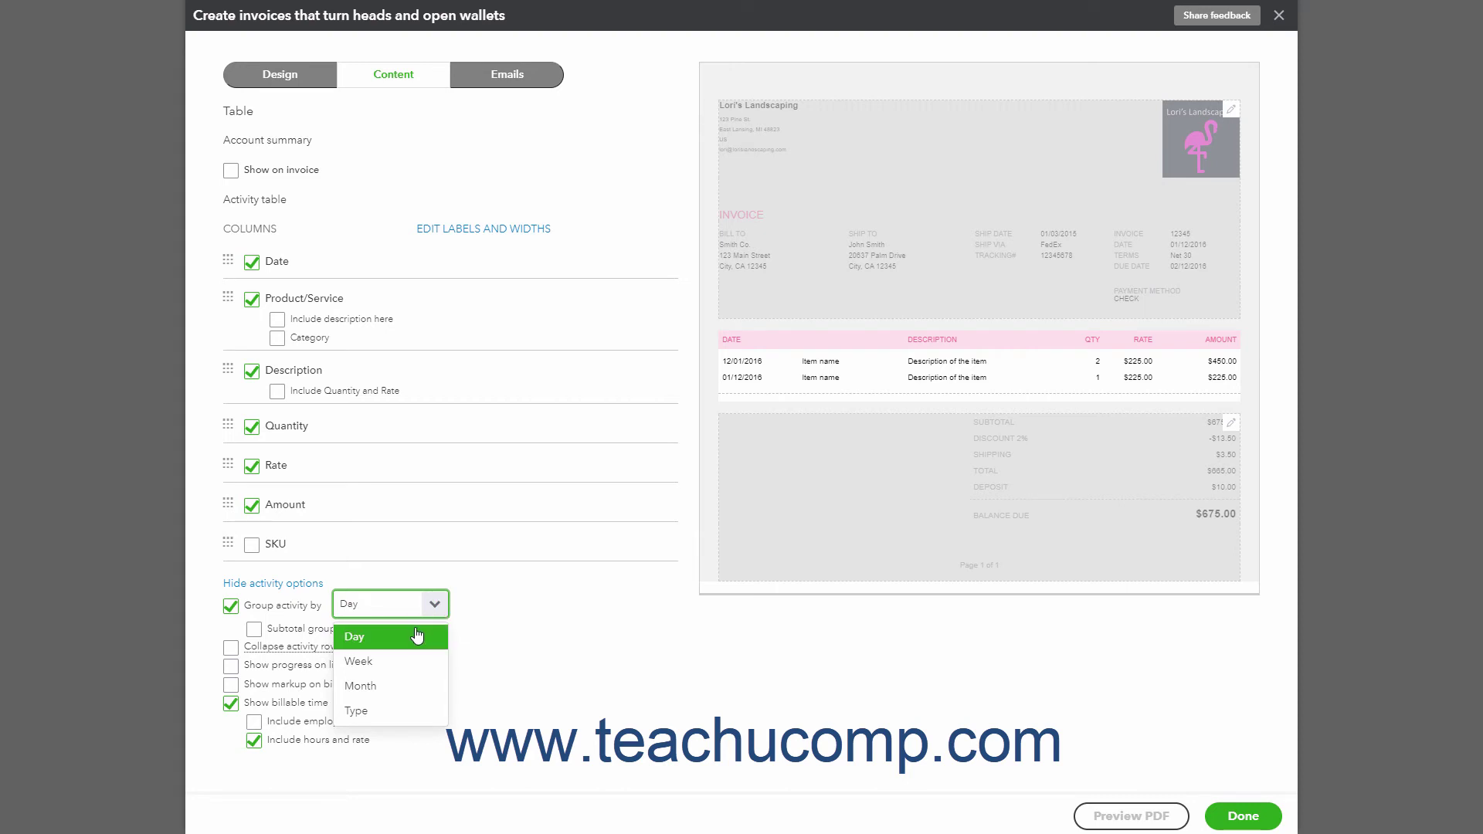
left_click(417, 636)
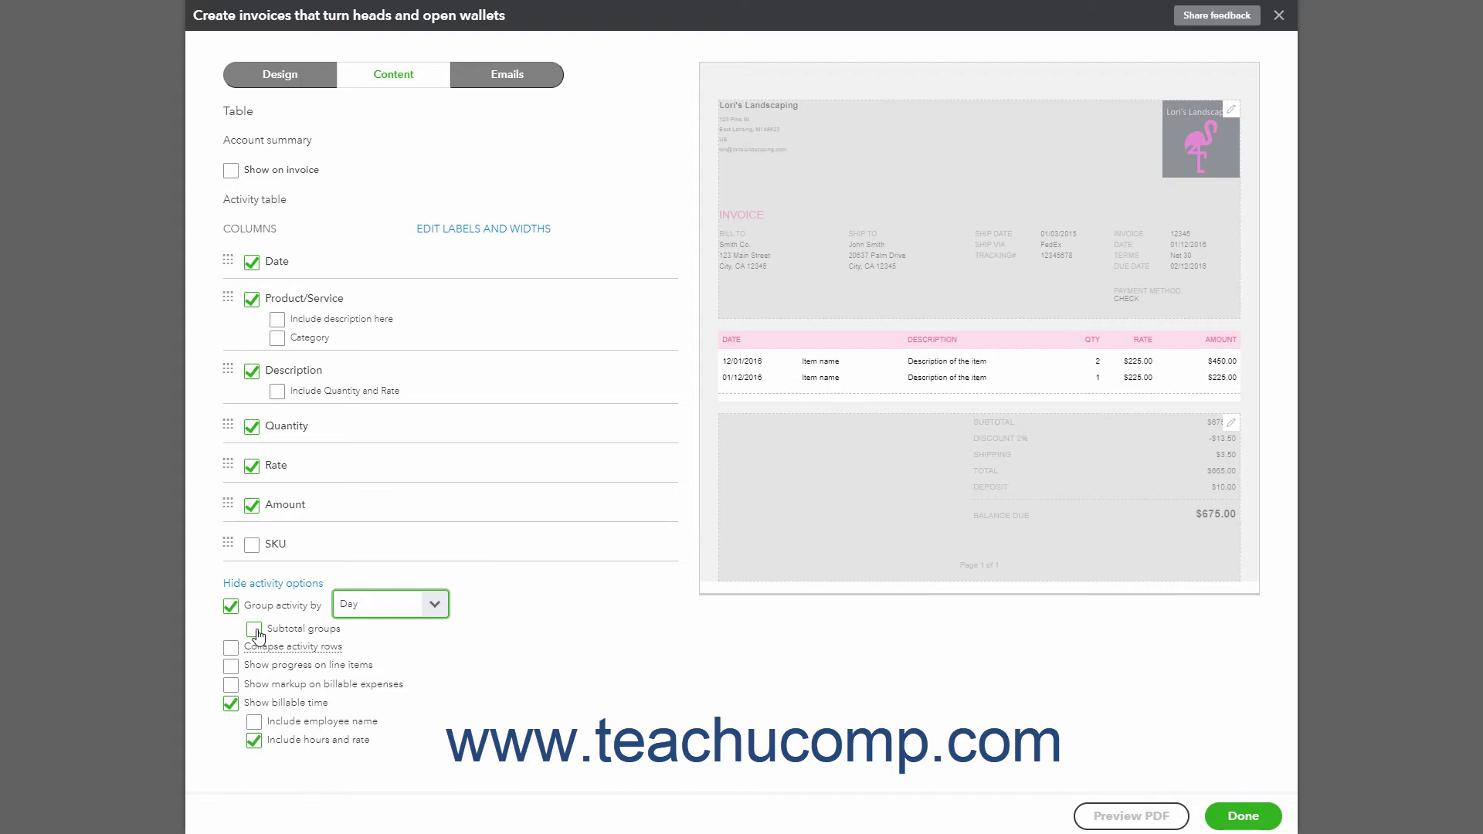
left_click(254, 630)
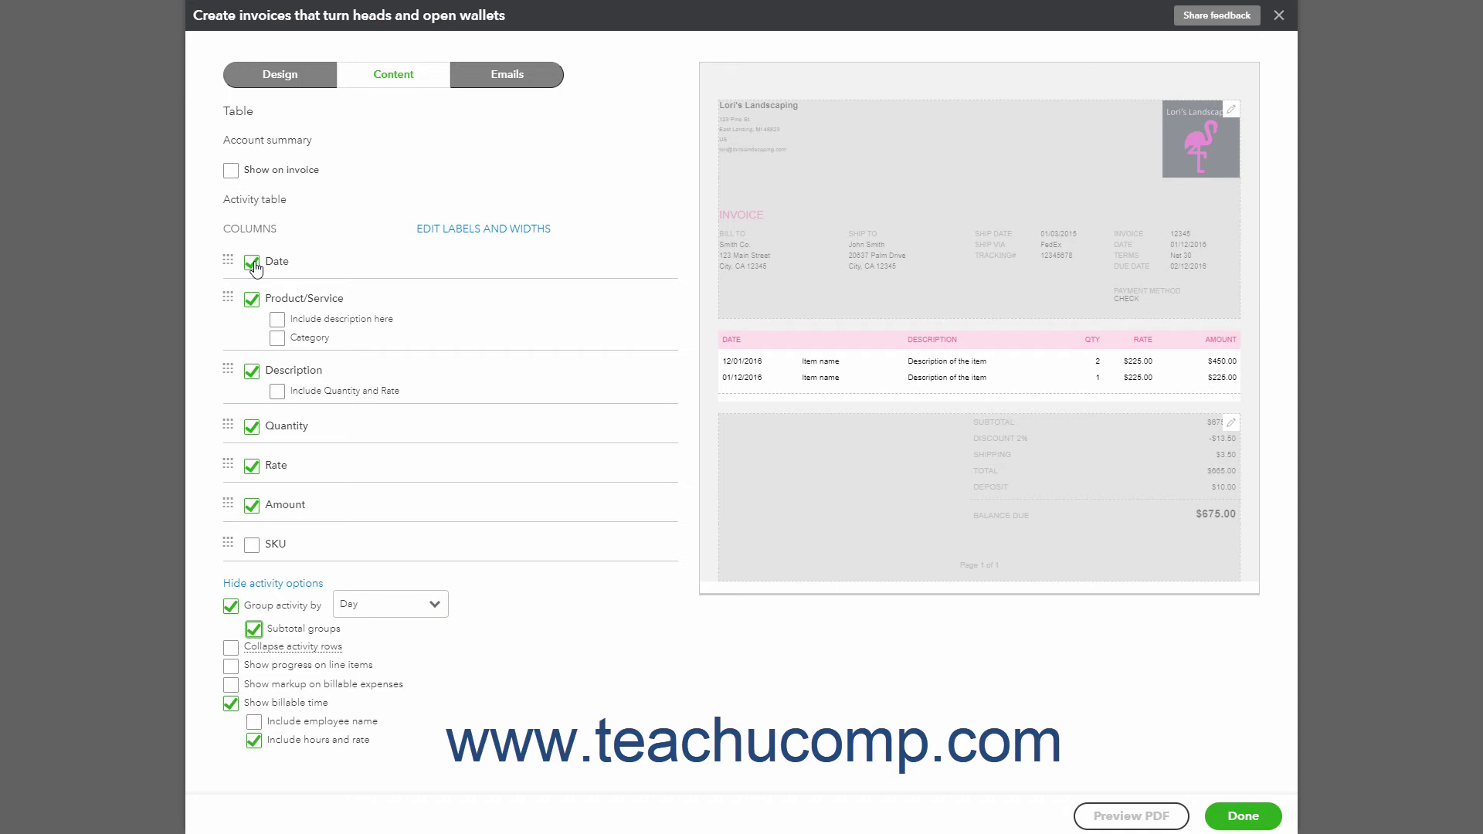
left_click(434, 605)
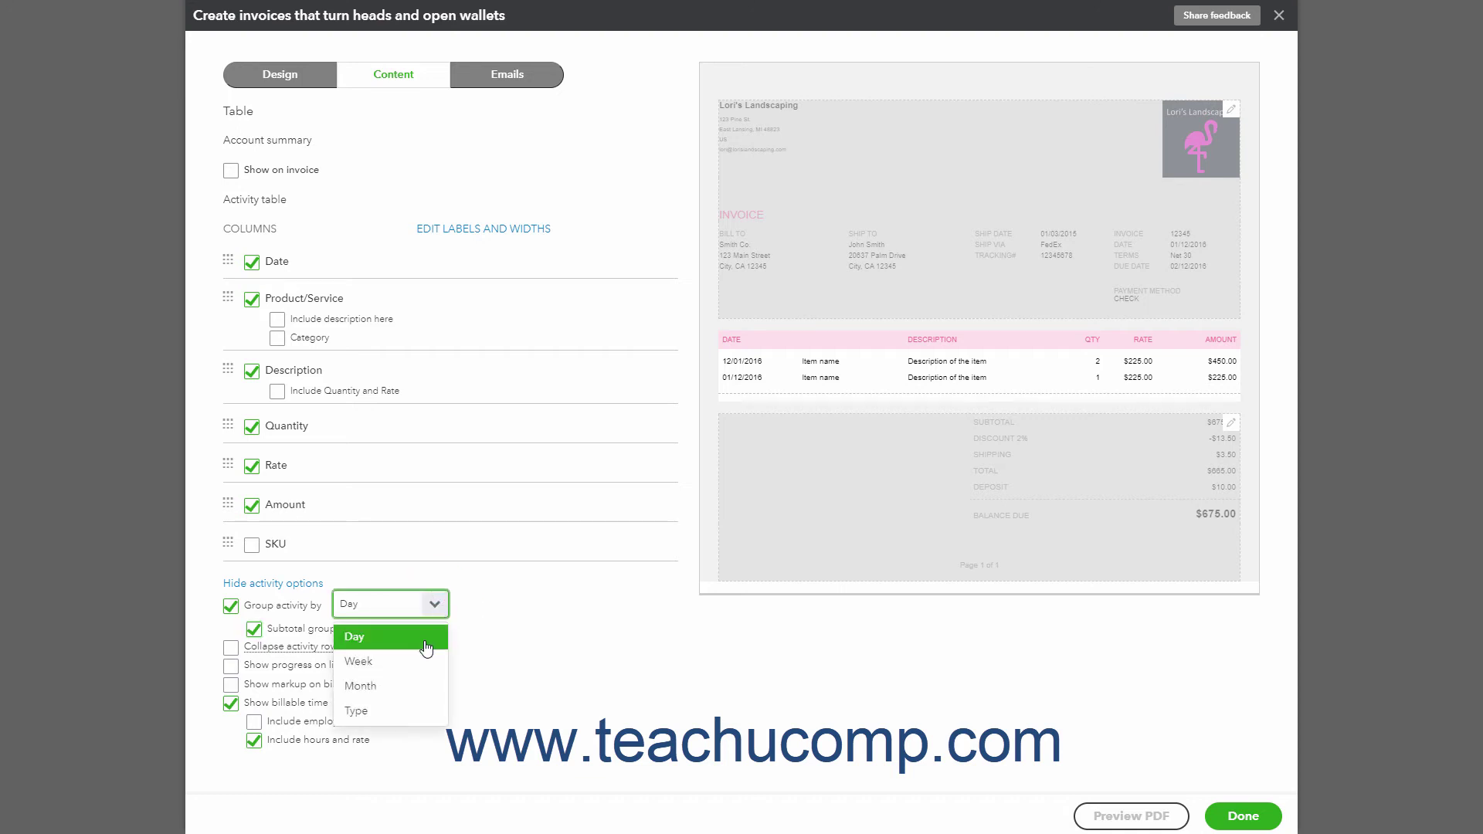
left_click(410, 707)
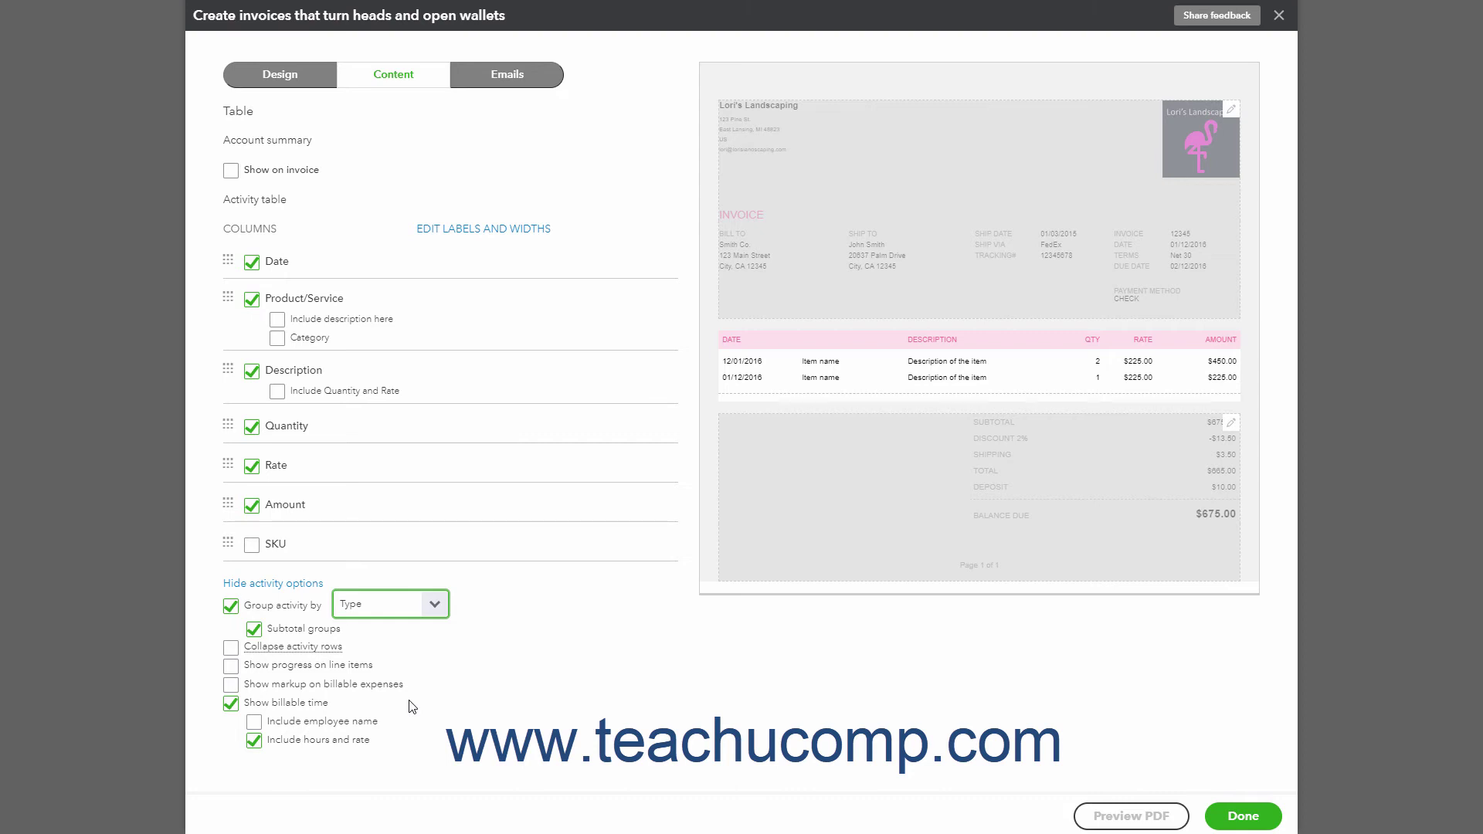
left_click(431, 606)
left_click(390, 637)
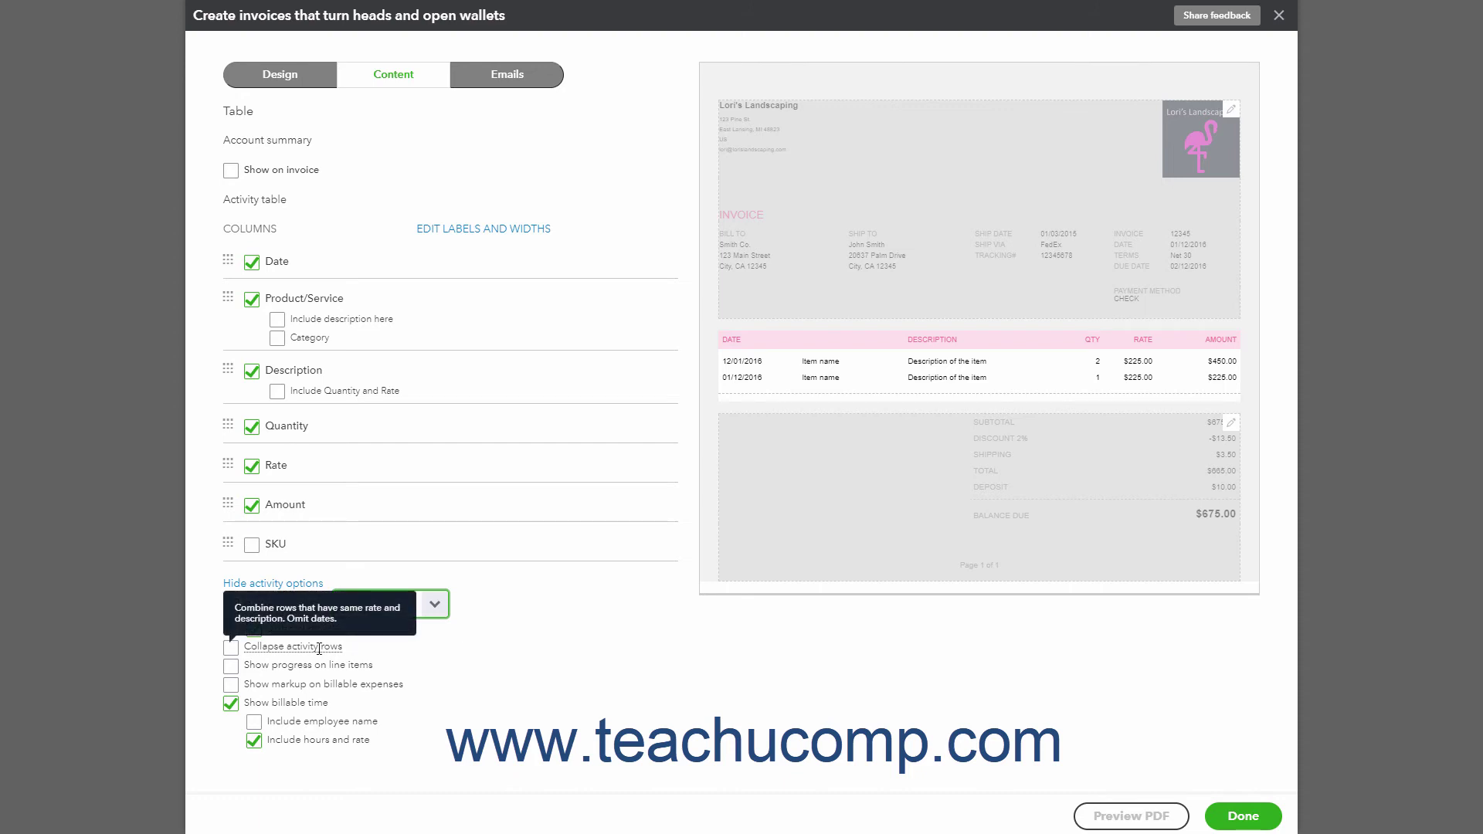
left_click(230, 647)
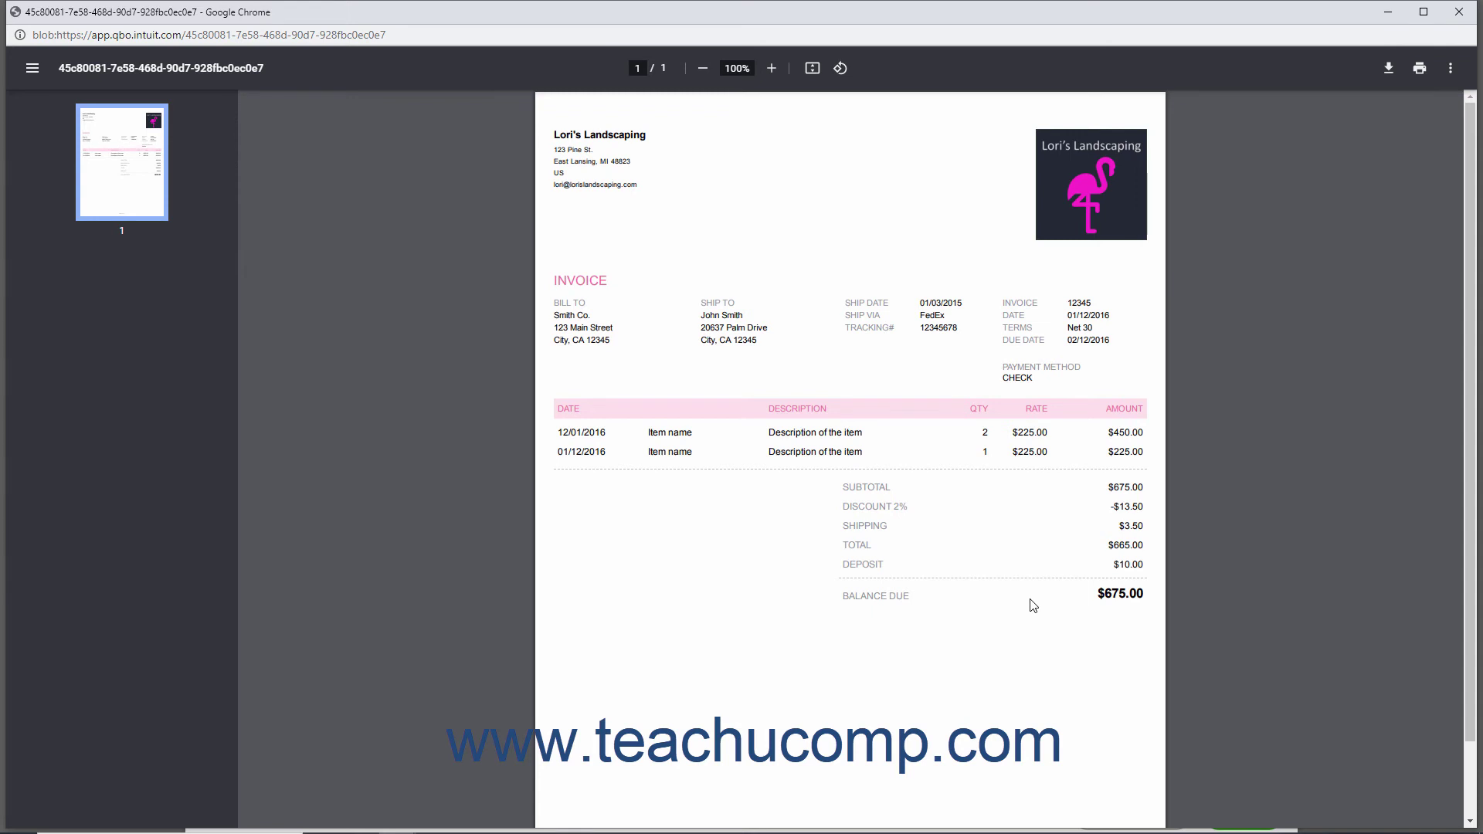
key("ctrl+w")
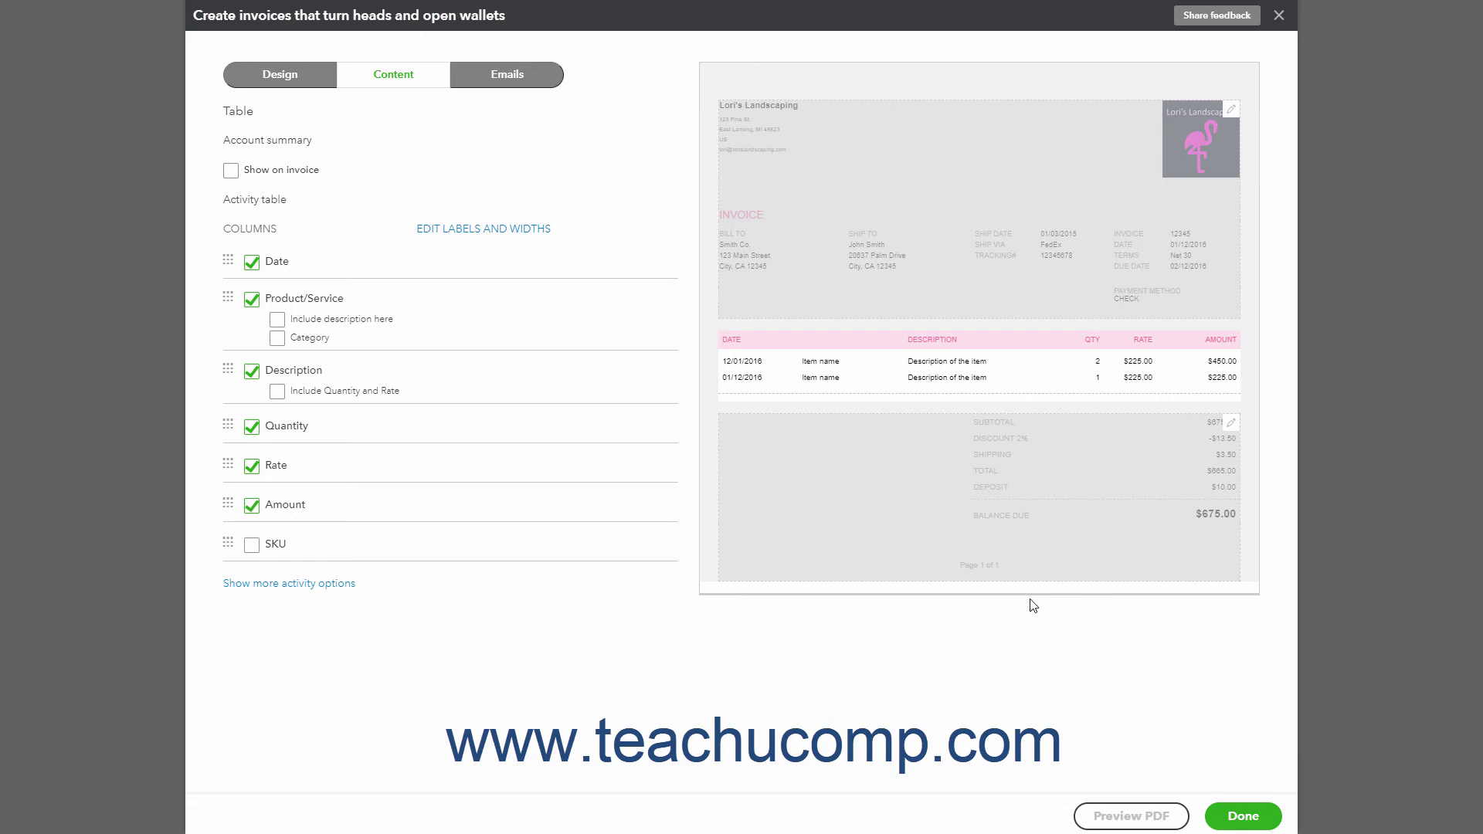
Step: Save the Grouping by Day Invoice style with Done
left_click(1263, 818)
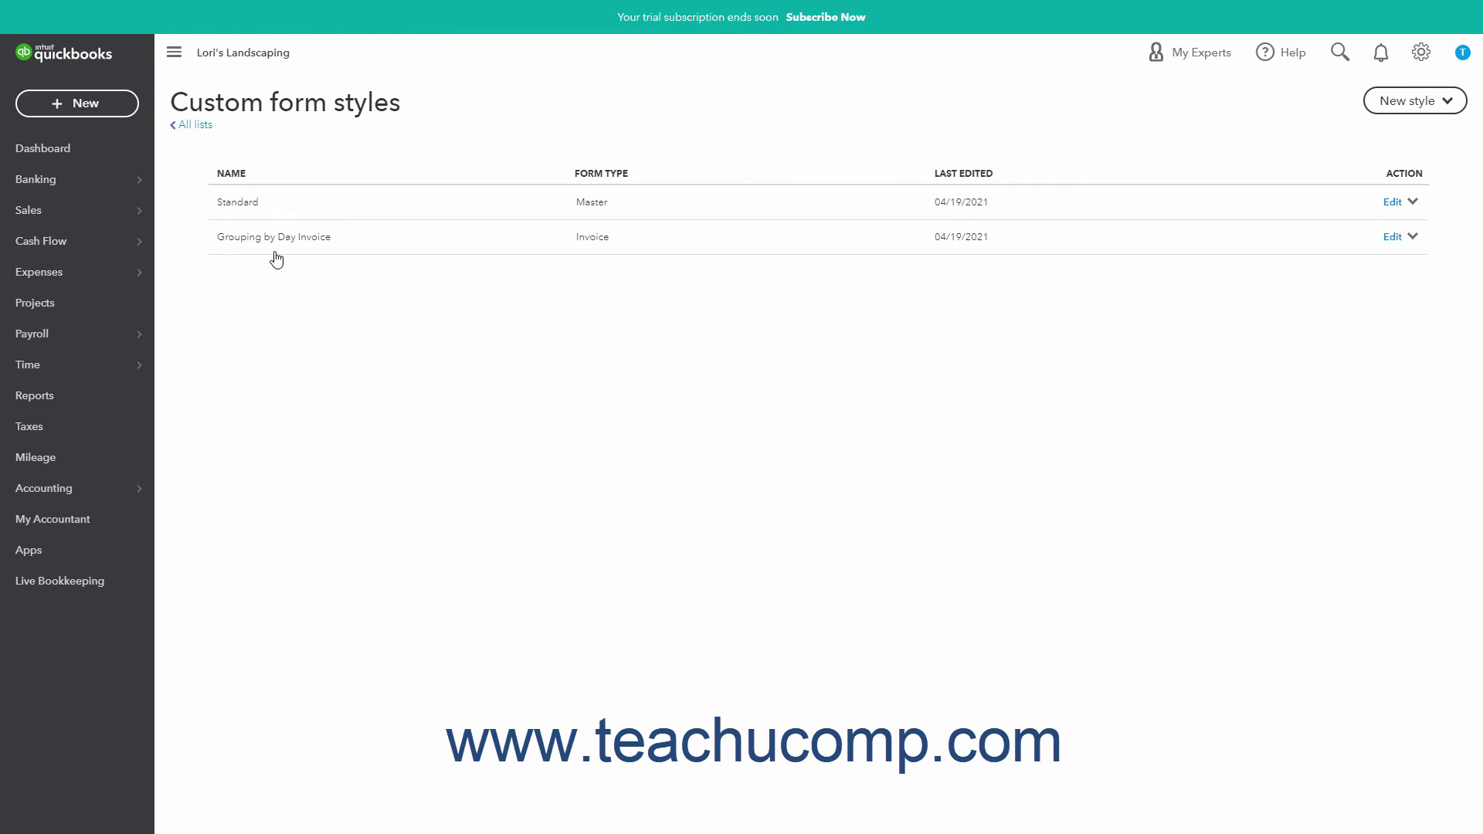
Step: Reopen invoice 1001 and apply the Grouping by Day Invoice style to it
left_click(1330, 65)
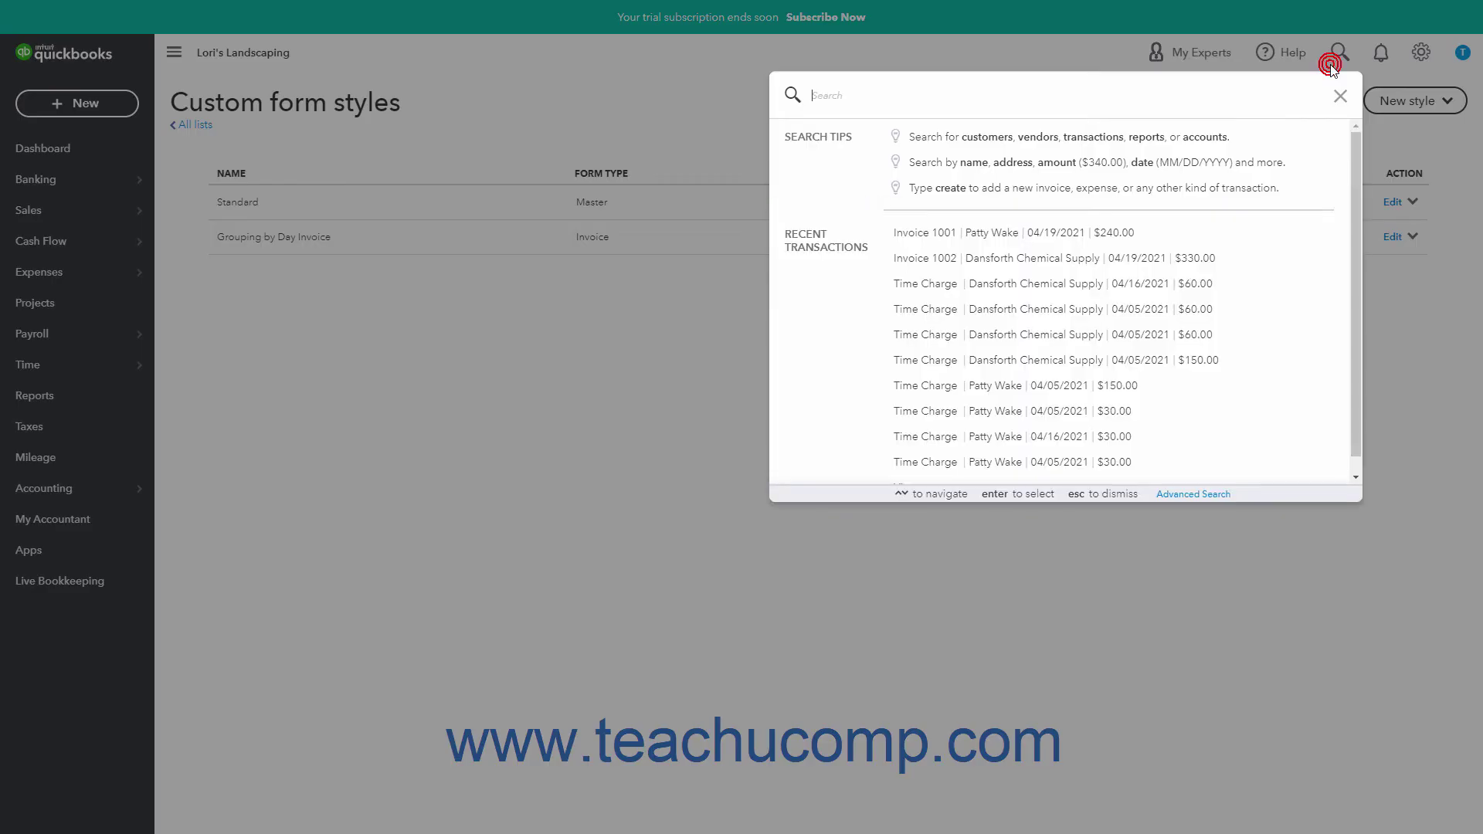
left_click(1032, 234)
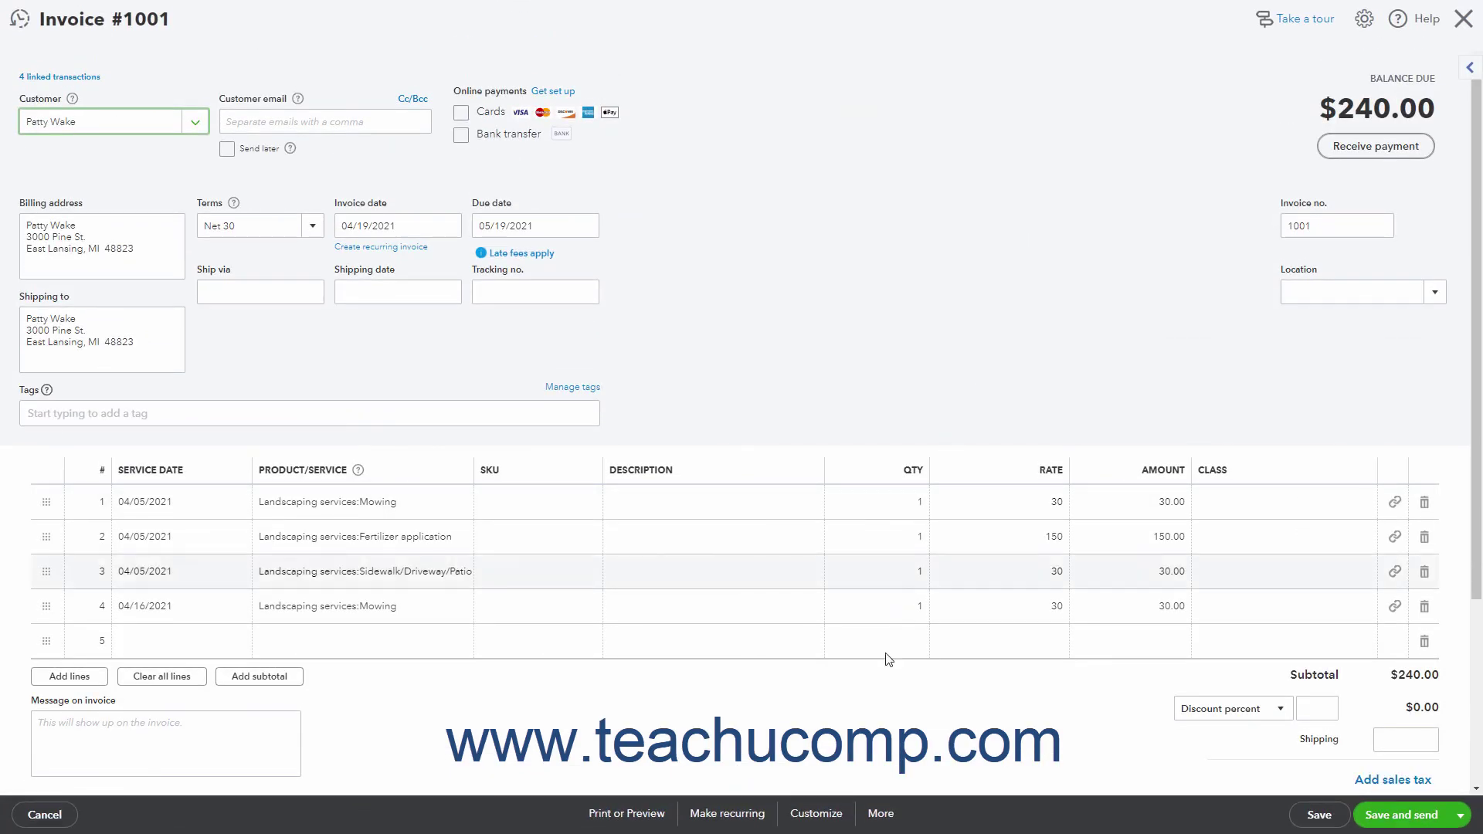
left_click(826, 819)
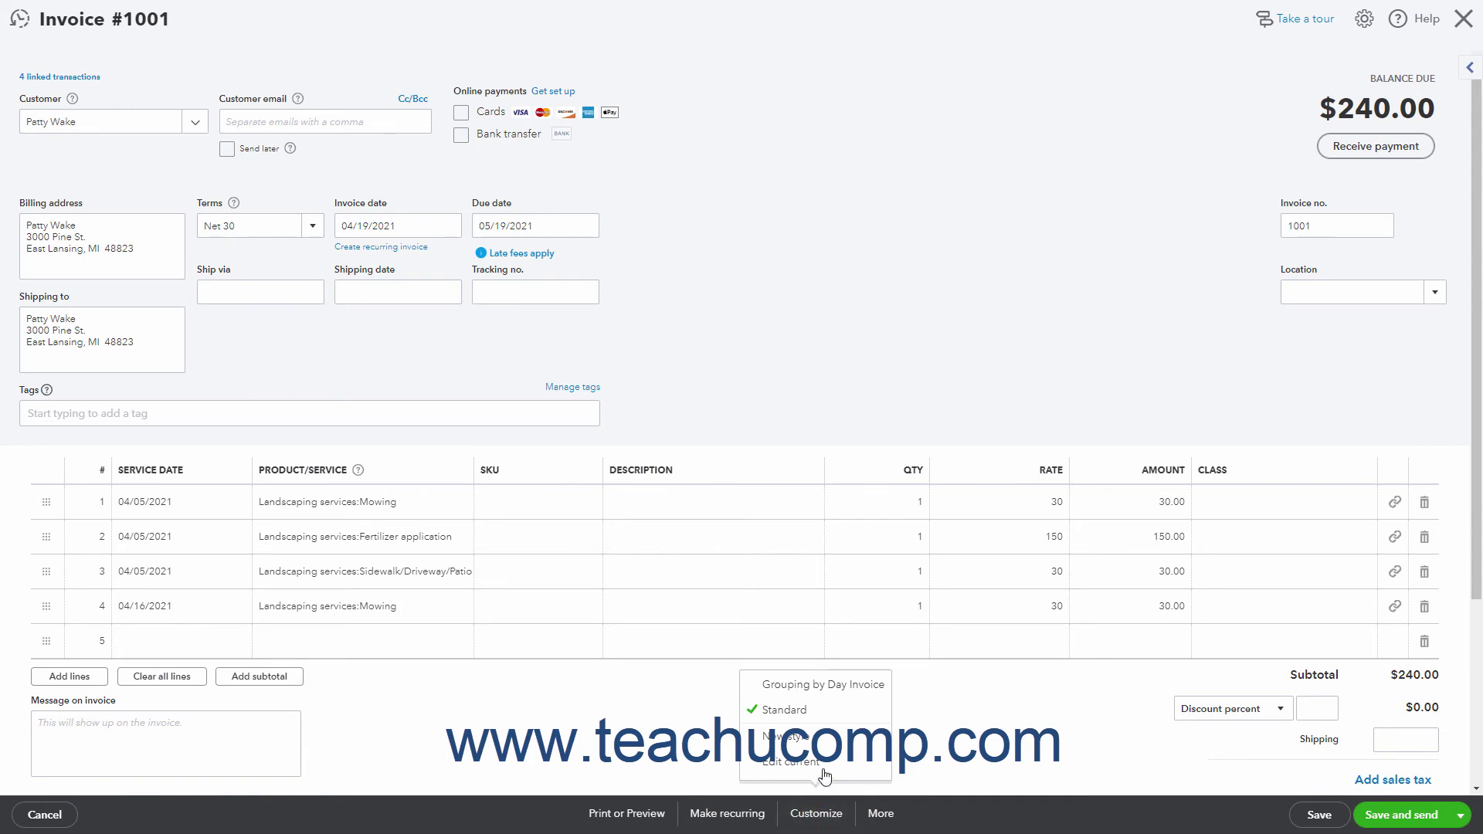
left_click(835, 689)
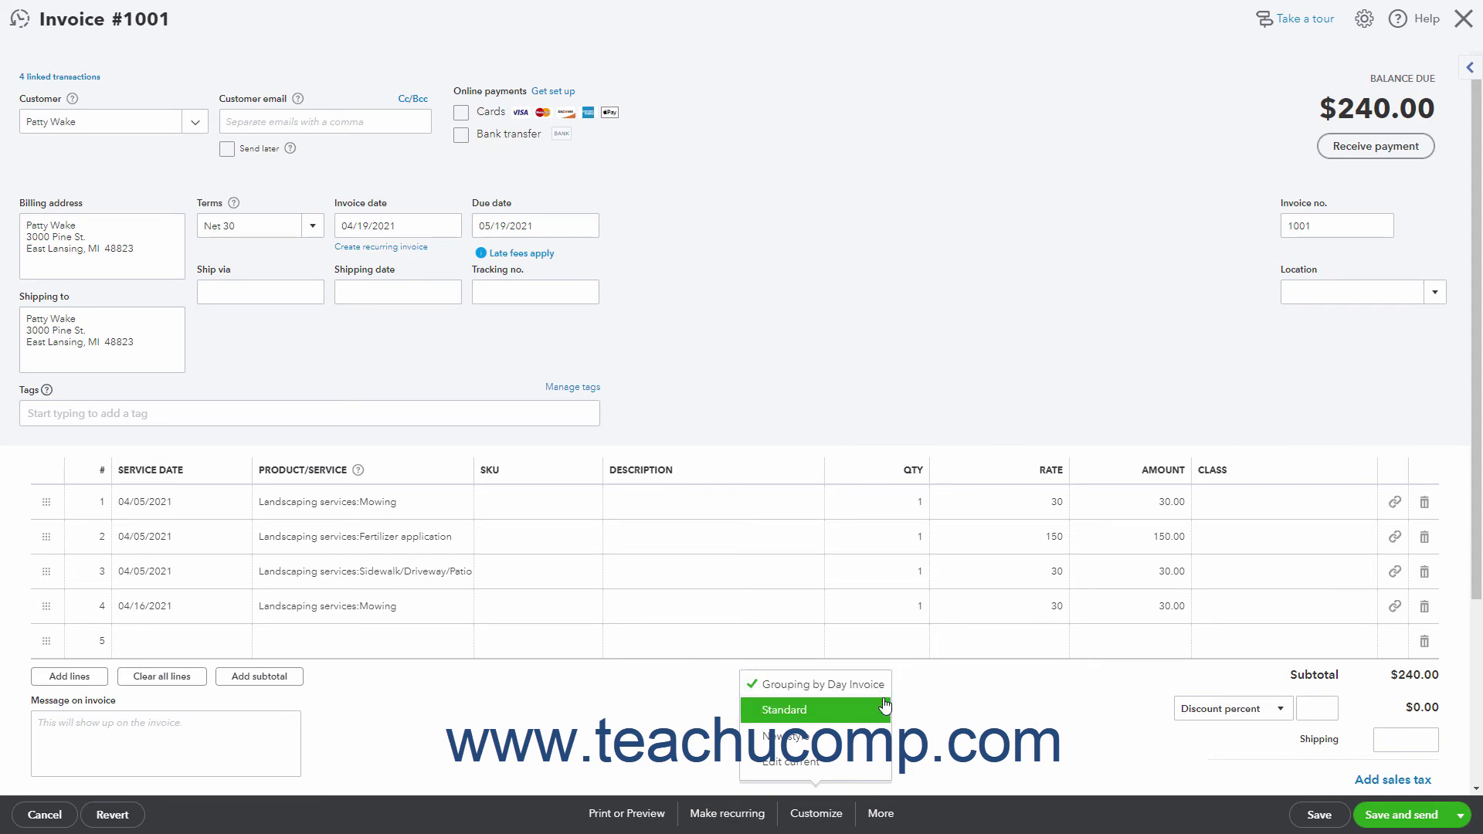
left_click(1070, 816)
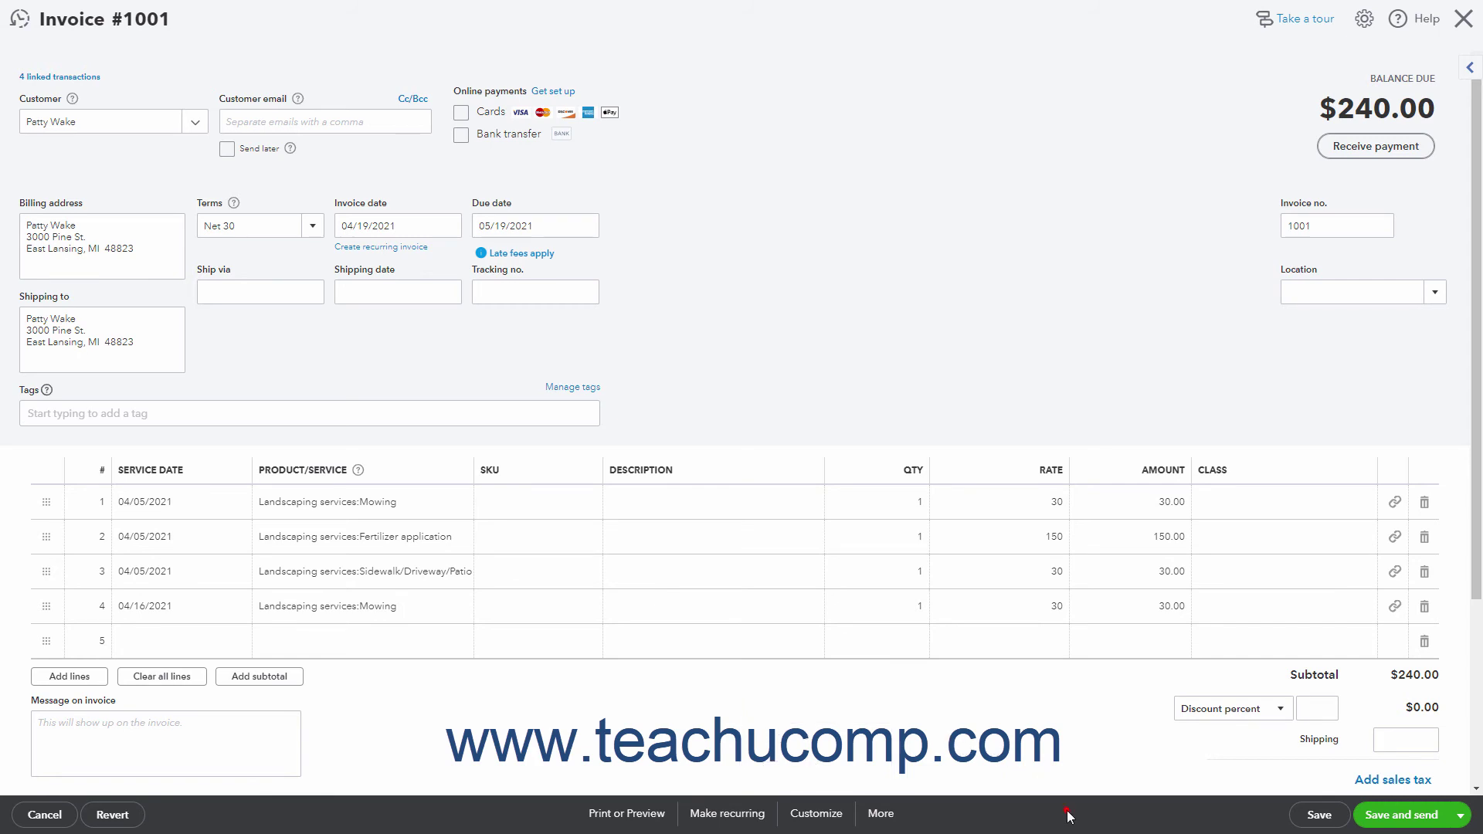
Step: Preview invoice 1001, accepting the linked-transaction change, and check the $210.00 and $30.00 day subtotals
left_click(663, 816)
left_click(658, 736)
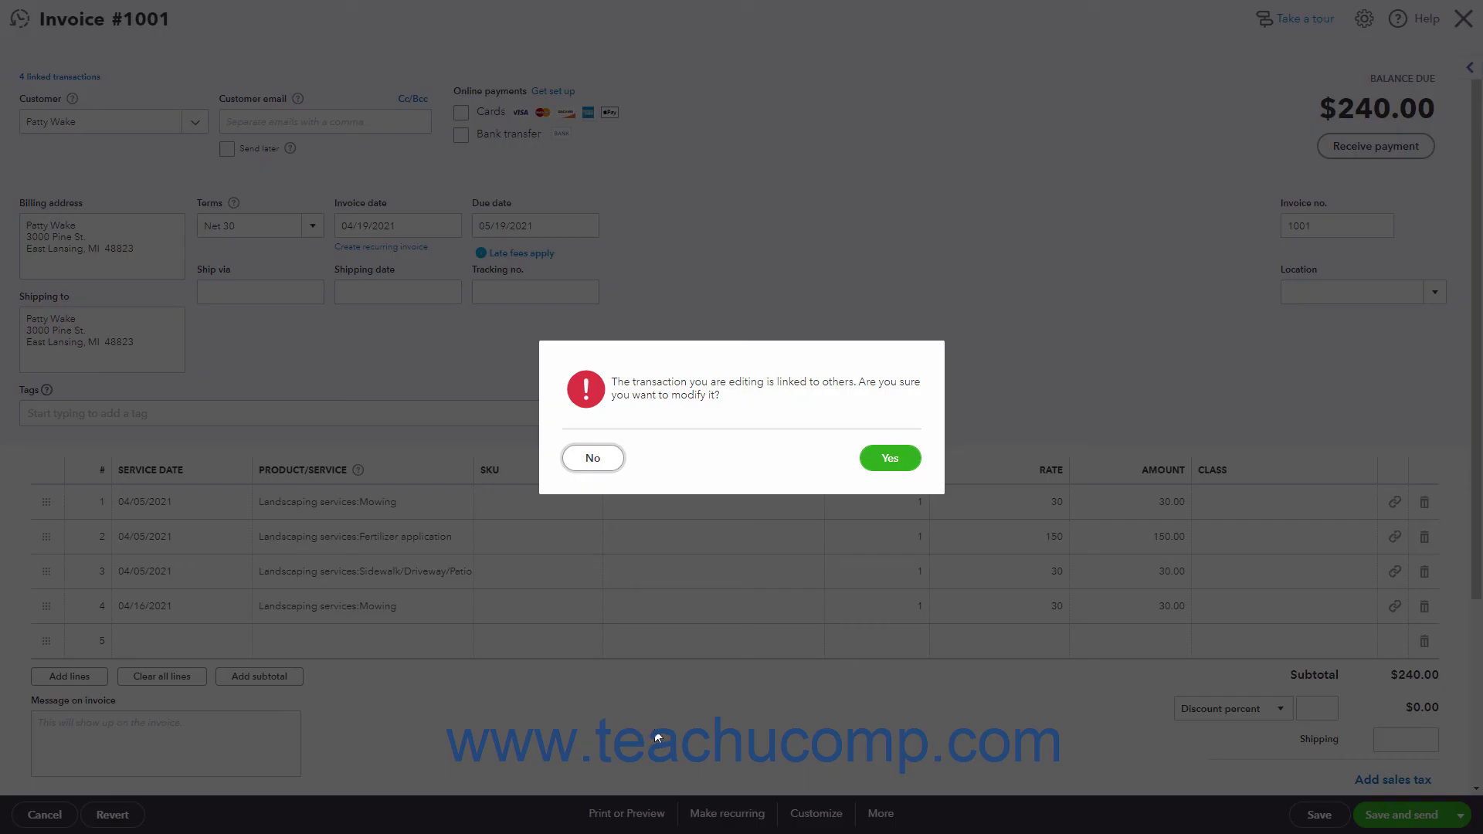
left_click(889, 459)
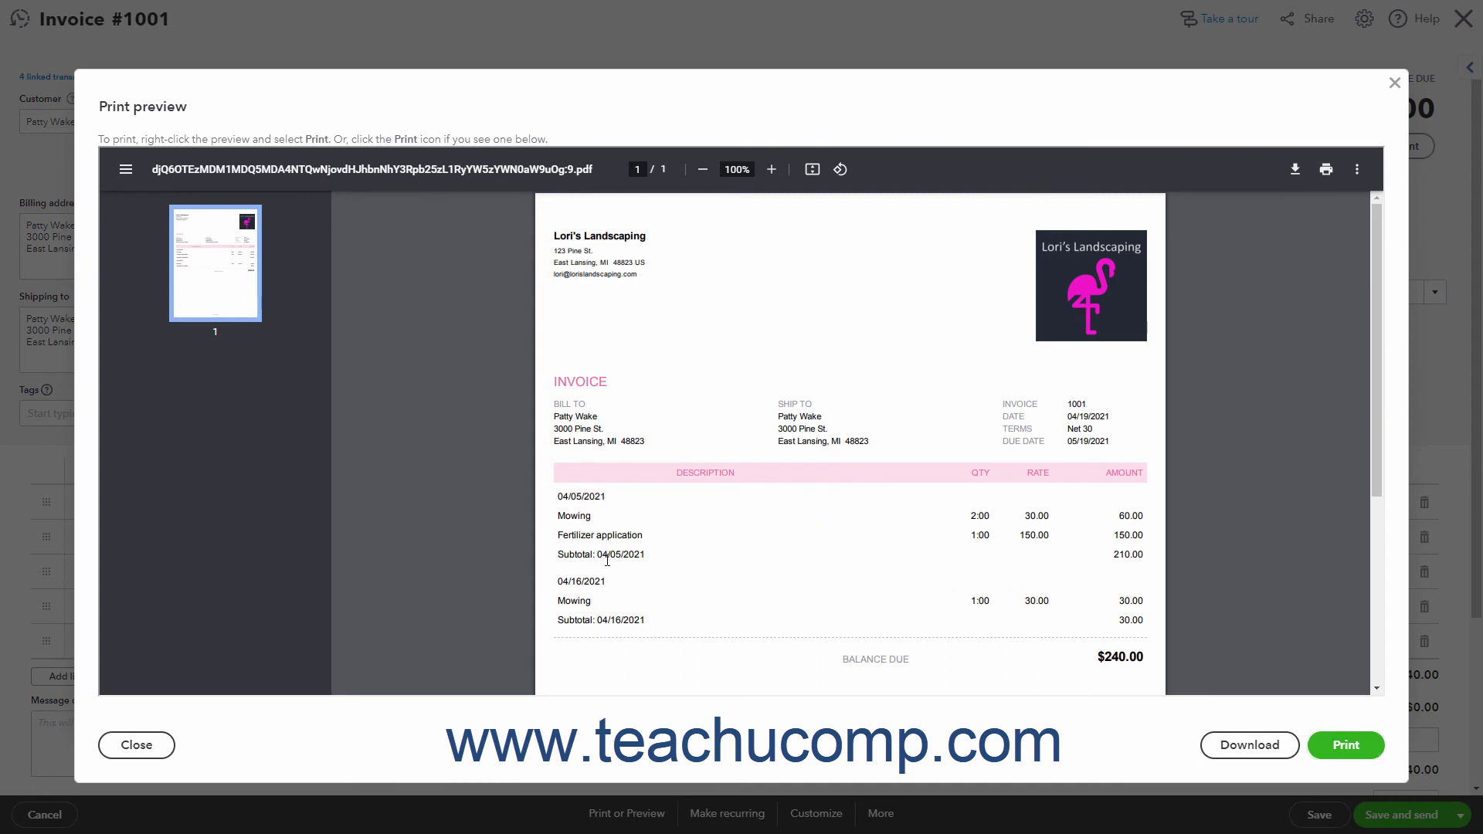
scroll(719, 571, "down", 3)
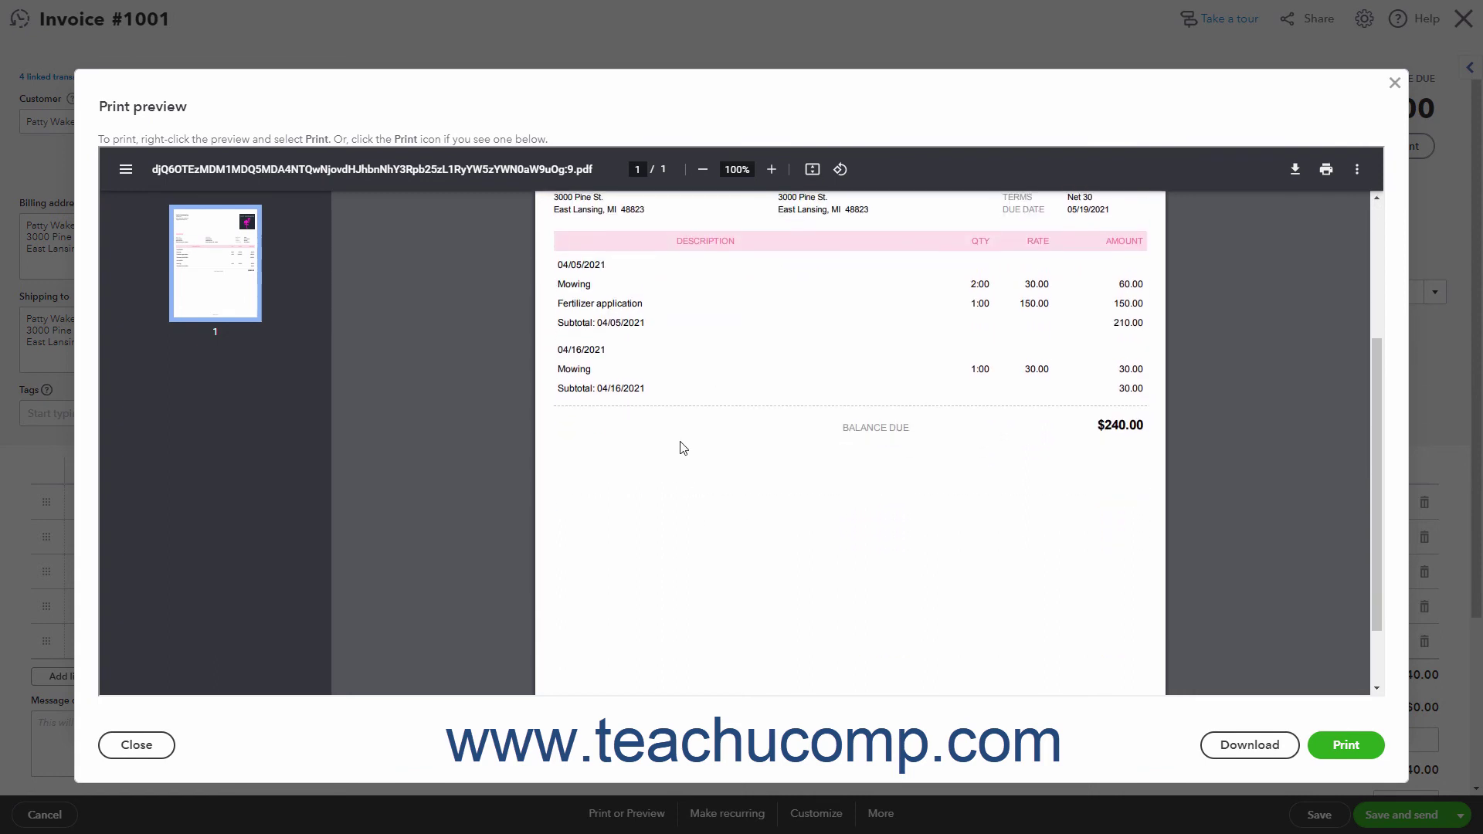
left_click(609, 353)
left_click(168, 745)
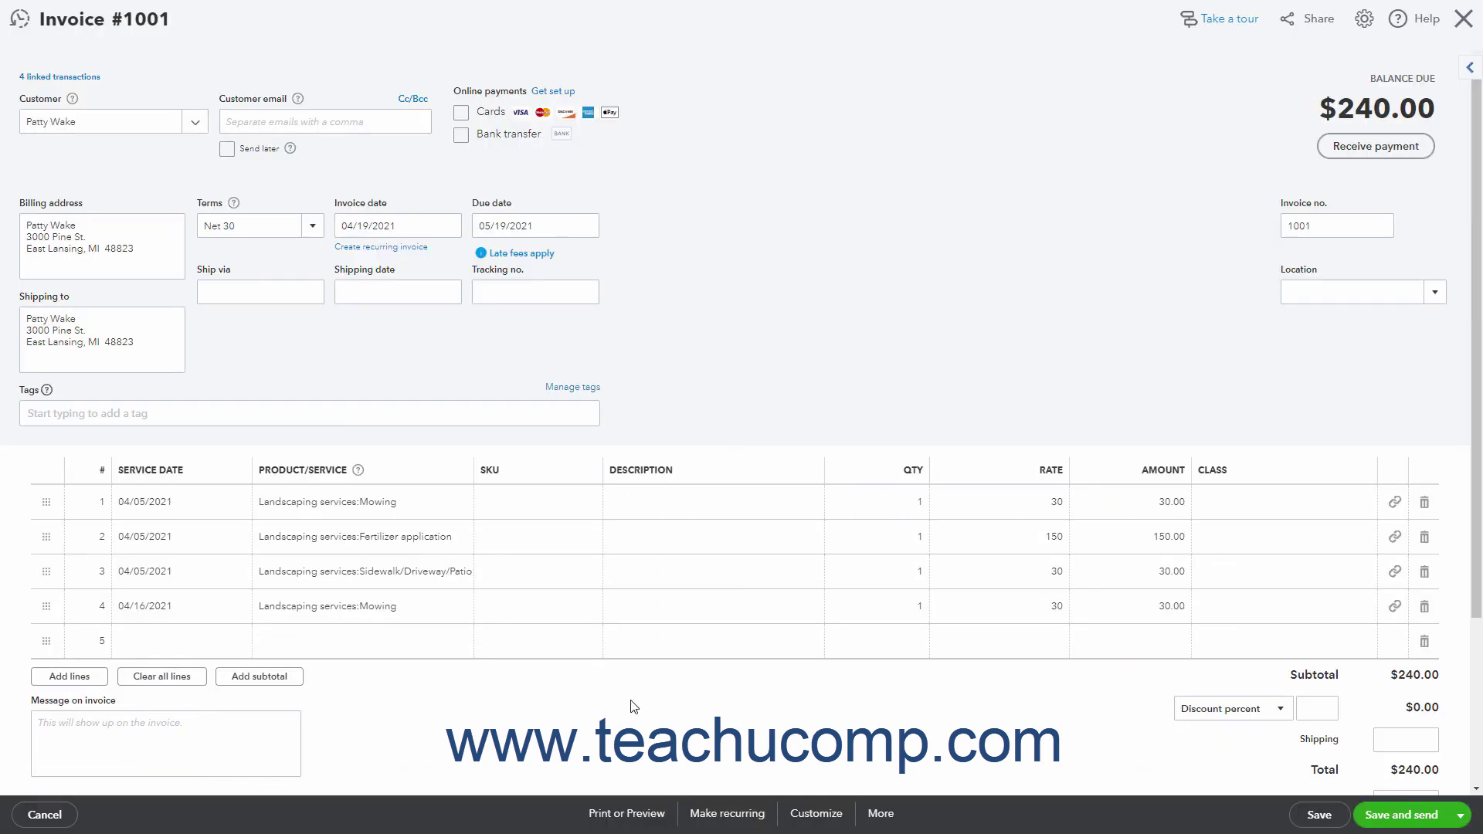
Step: Save and close invoice 1001, then open and dismiss the Grouping by Day Invoice style's actions
left_click(1313, 816)
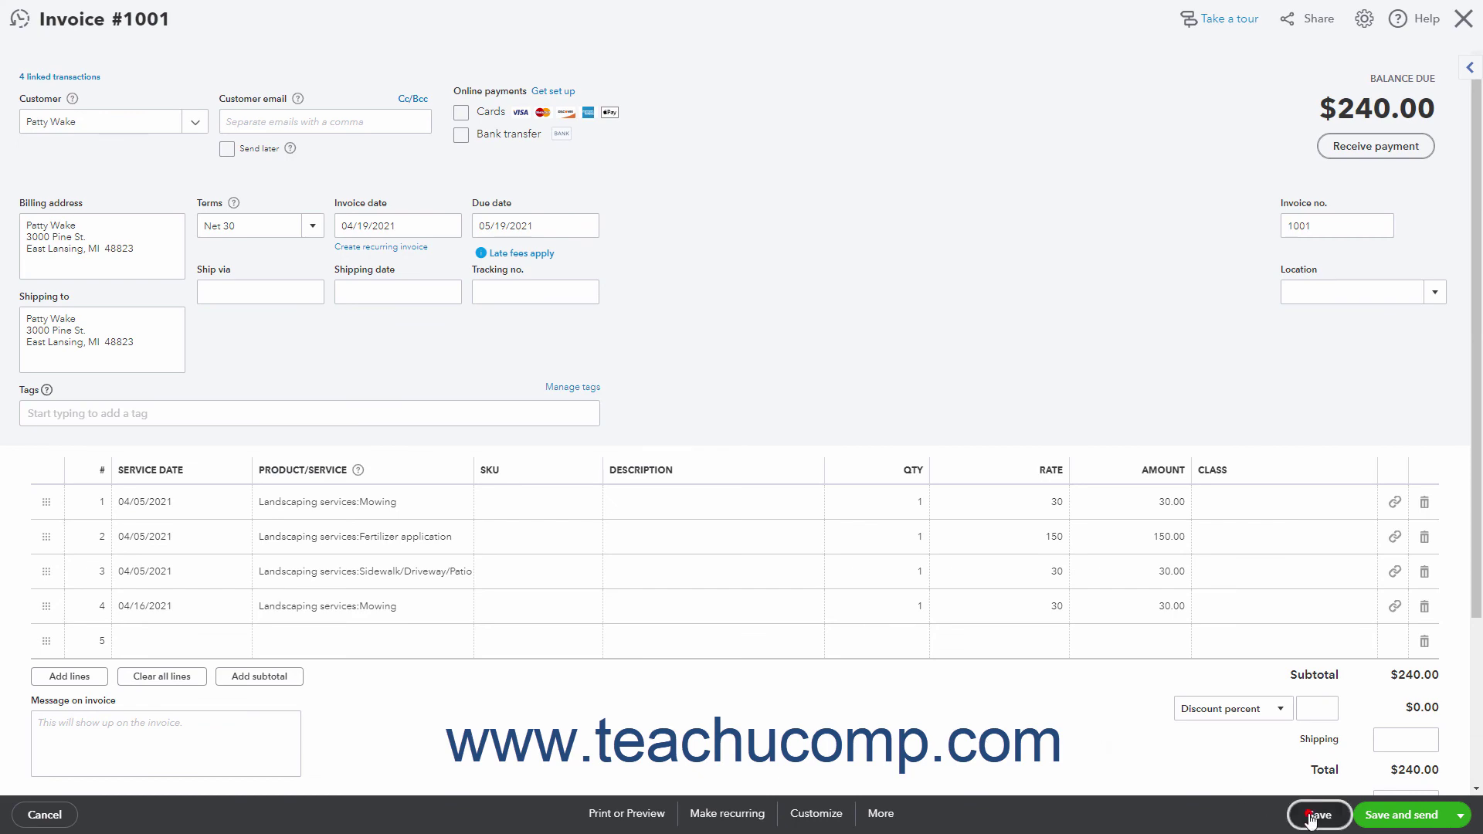
left_click(1464, 19)
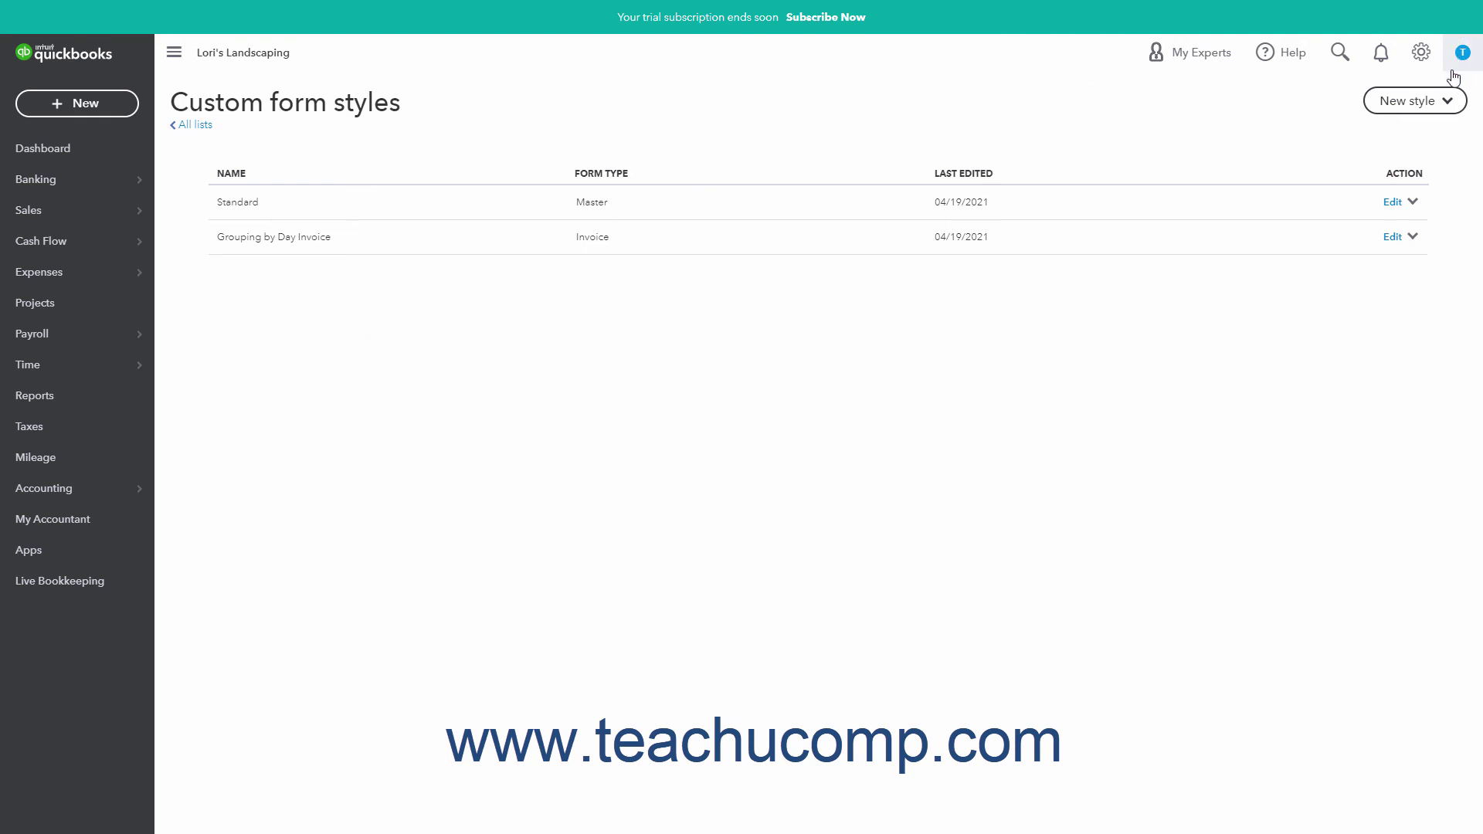
left_click(1414, 237)
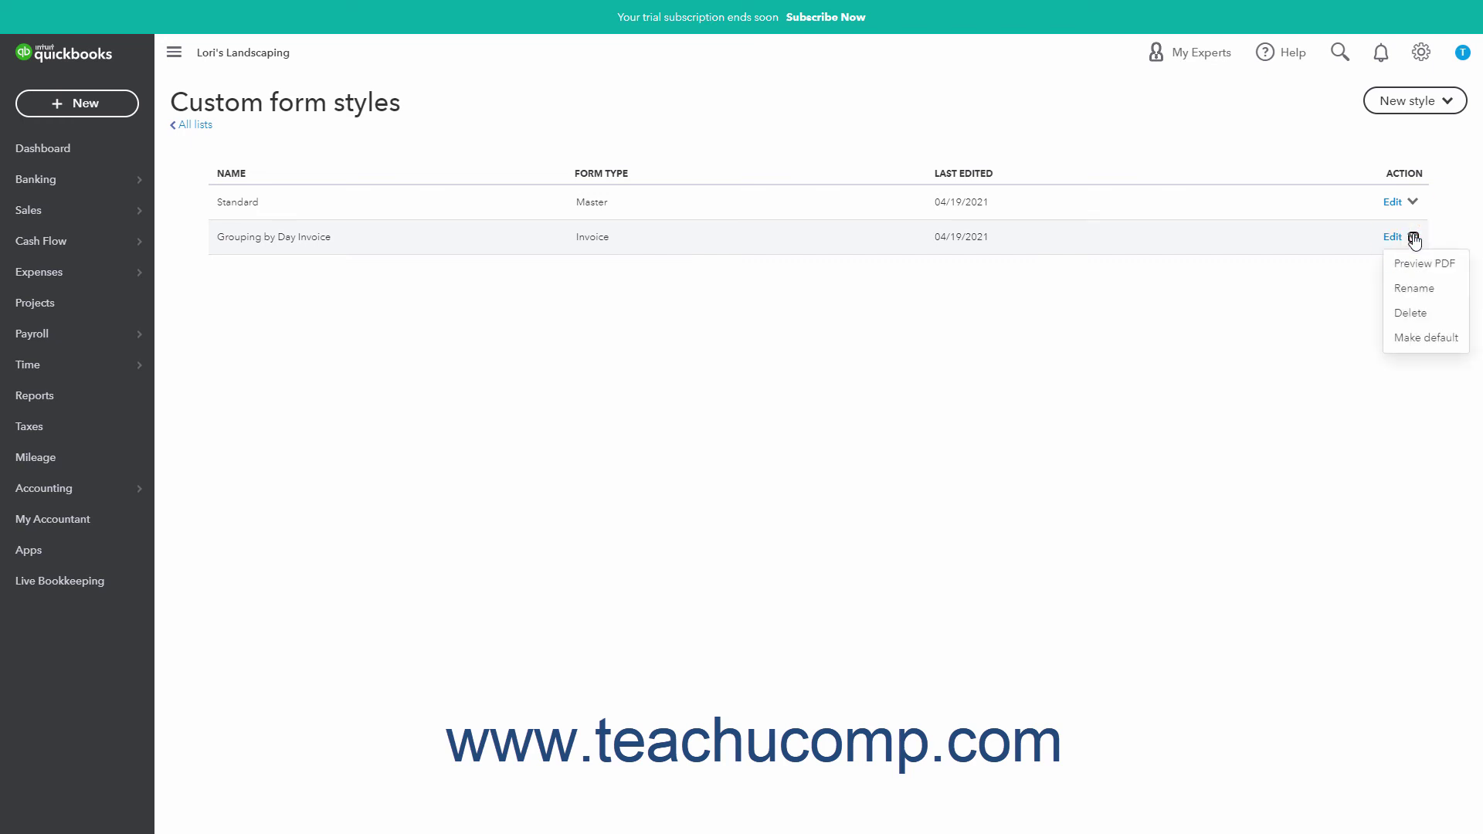
left_click(1413, 340)
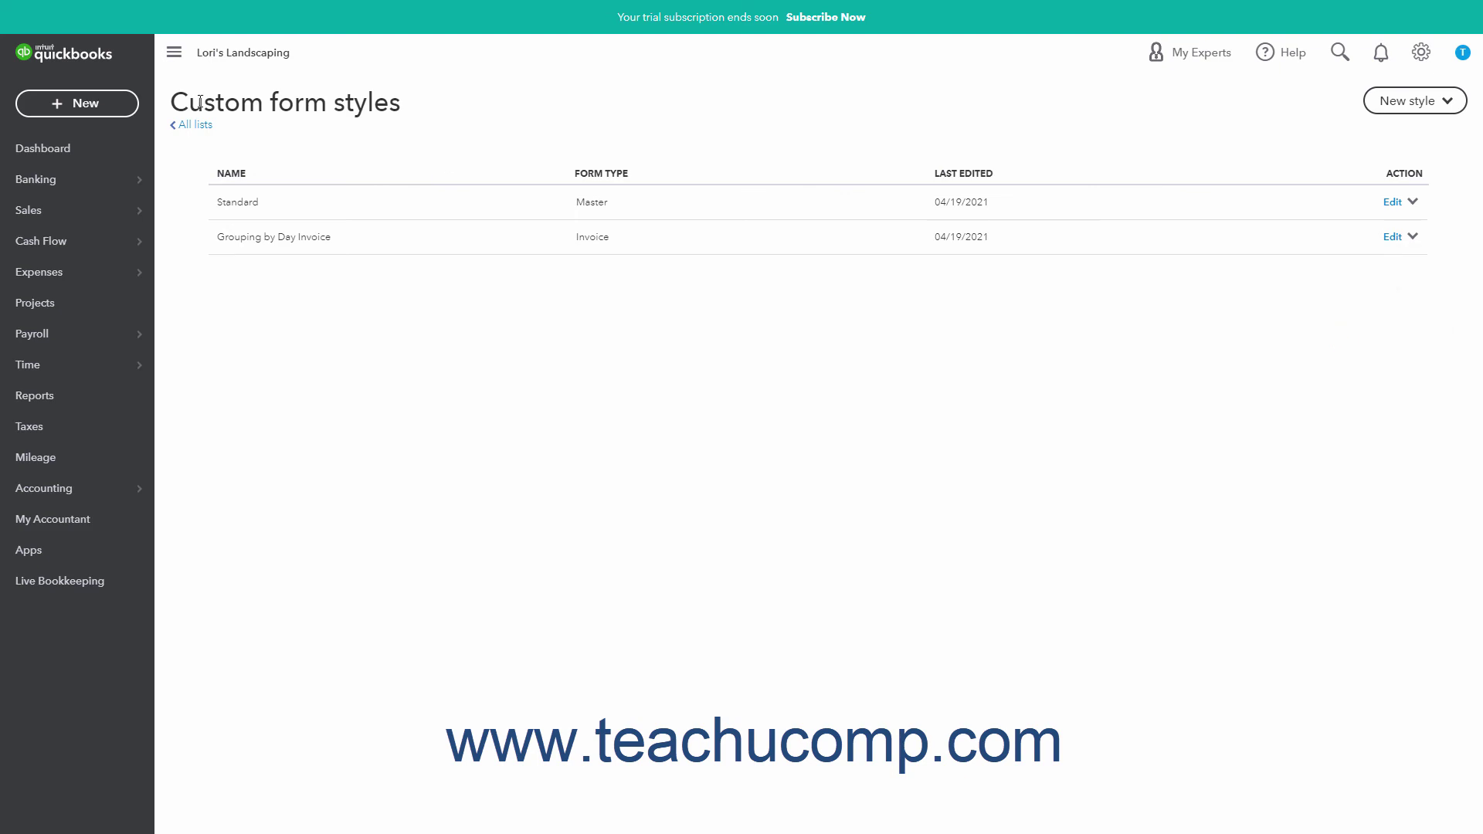
Step: Start a new invoice billed to Dansforth Chemical Supply
left_click(82, 106)
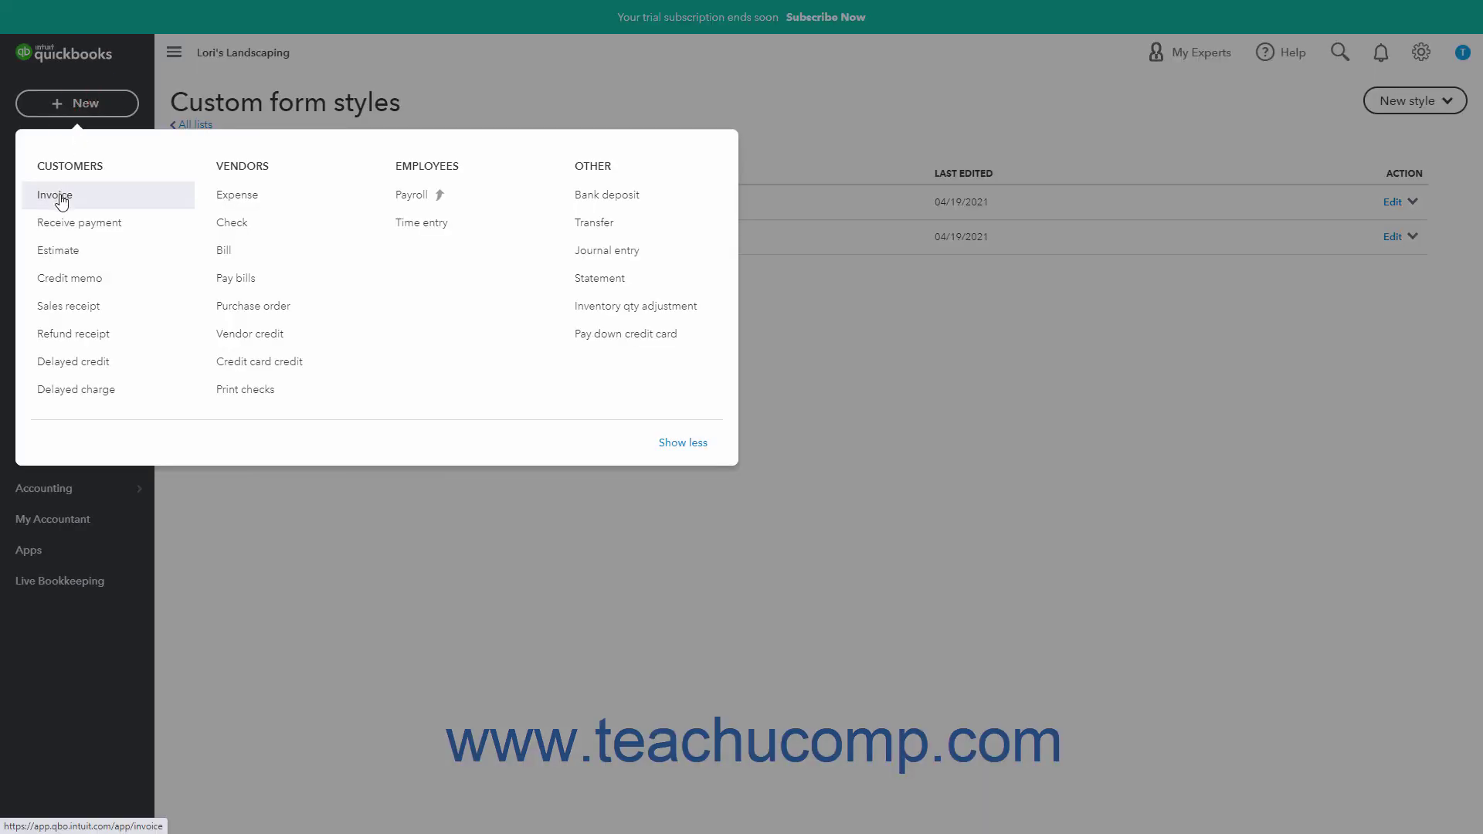
left_click(62, 199)
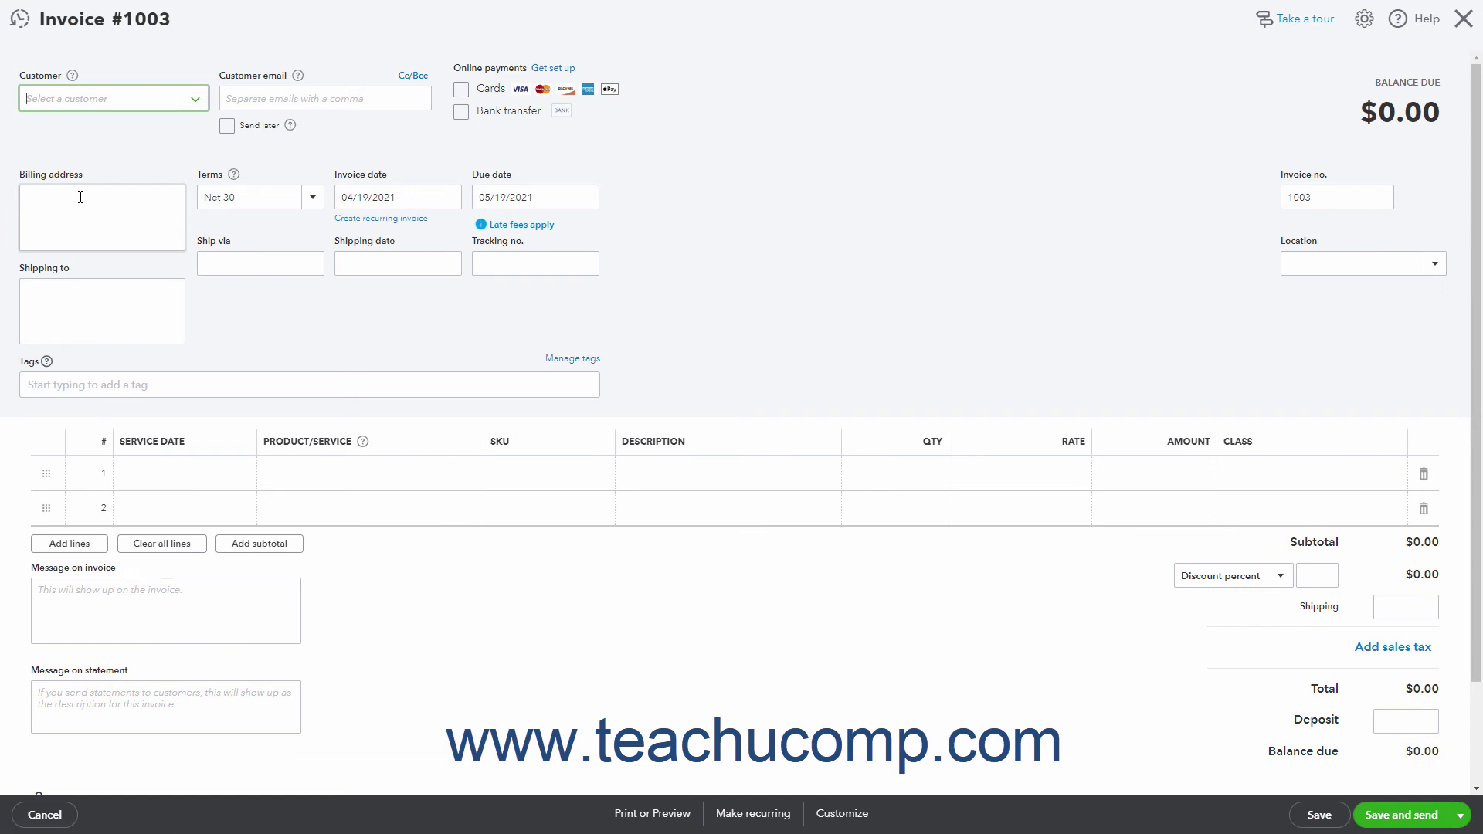
left_click(196, 101)
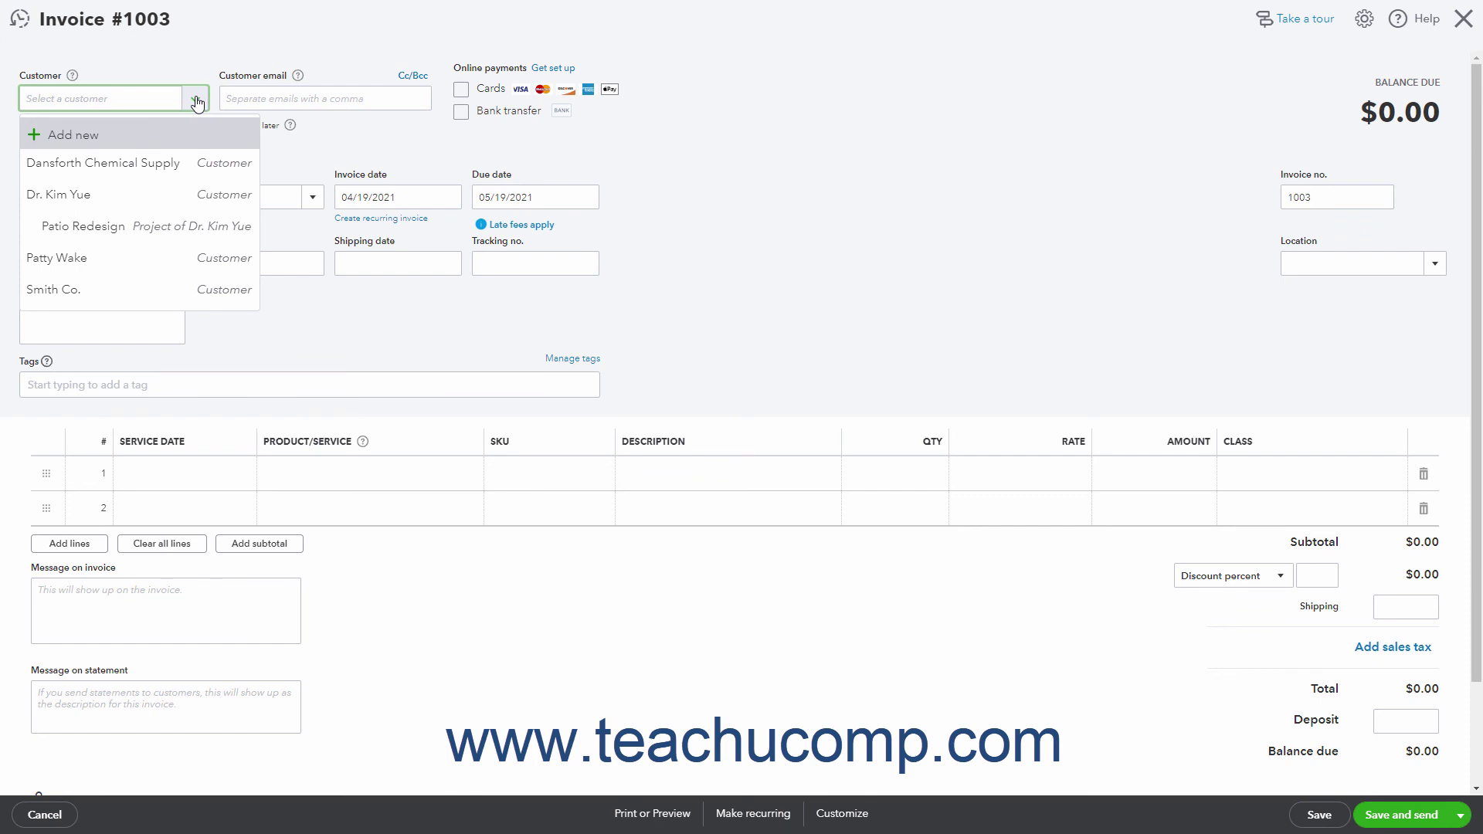
left_click(178, 163)
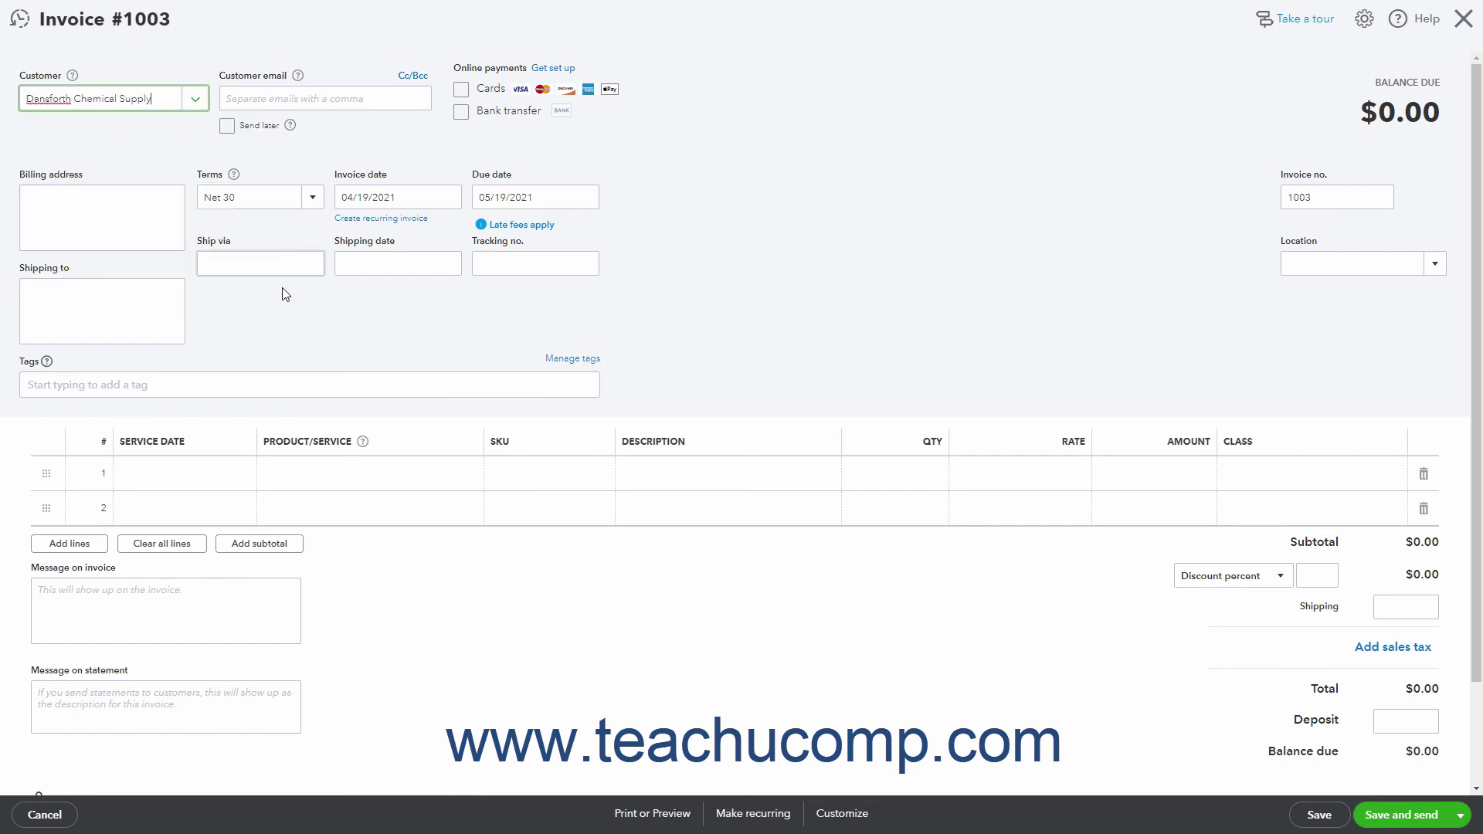
Step: Add Fertilizer application and Mowing line items, then a subtotal line of $172.00
left_click(345, 484)
left_click(466, 476)
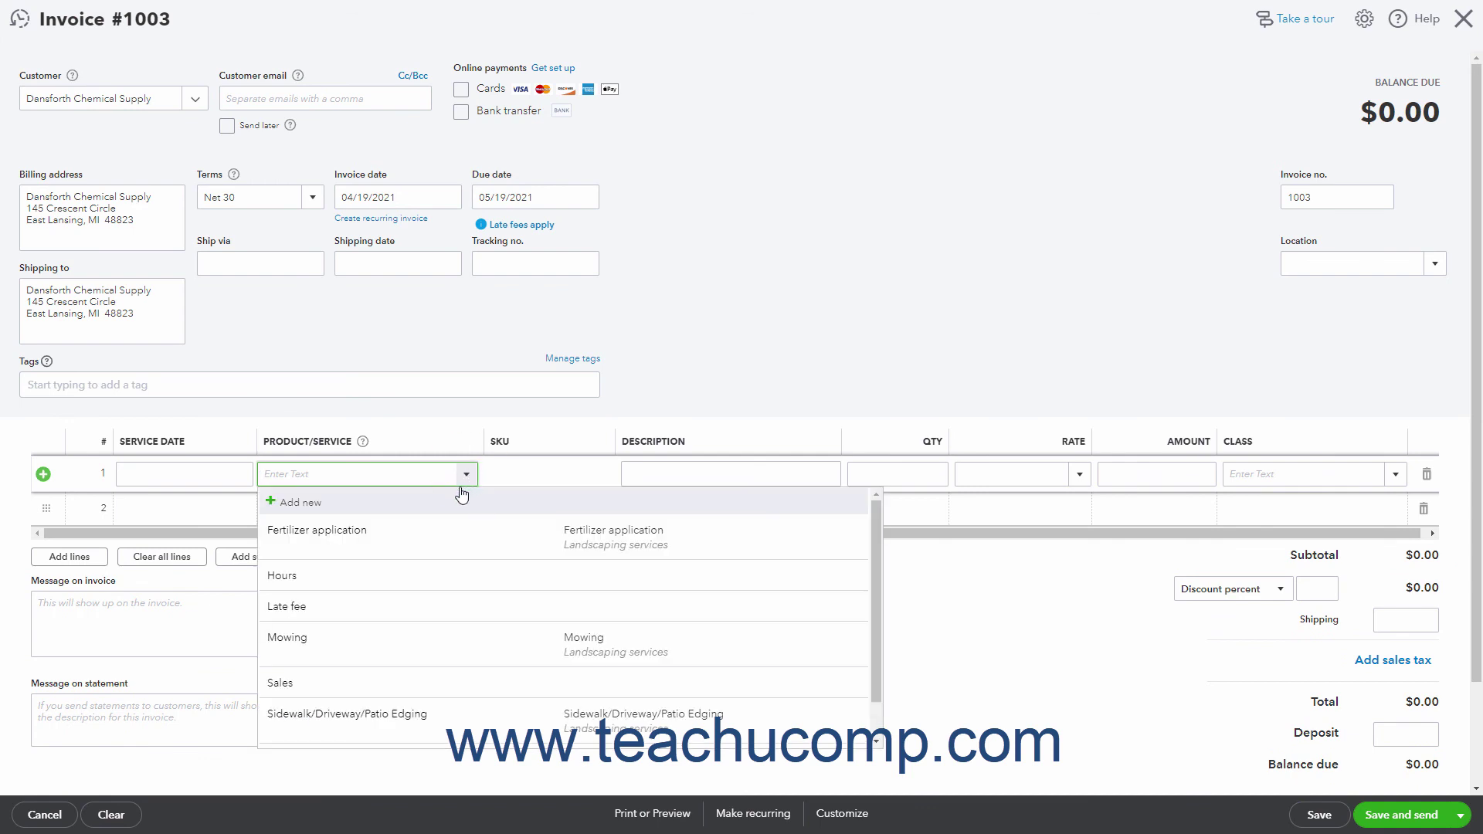
left_click(433, 544)
left_click(452, 508)
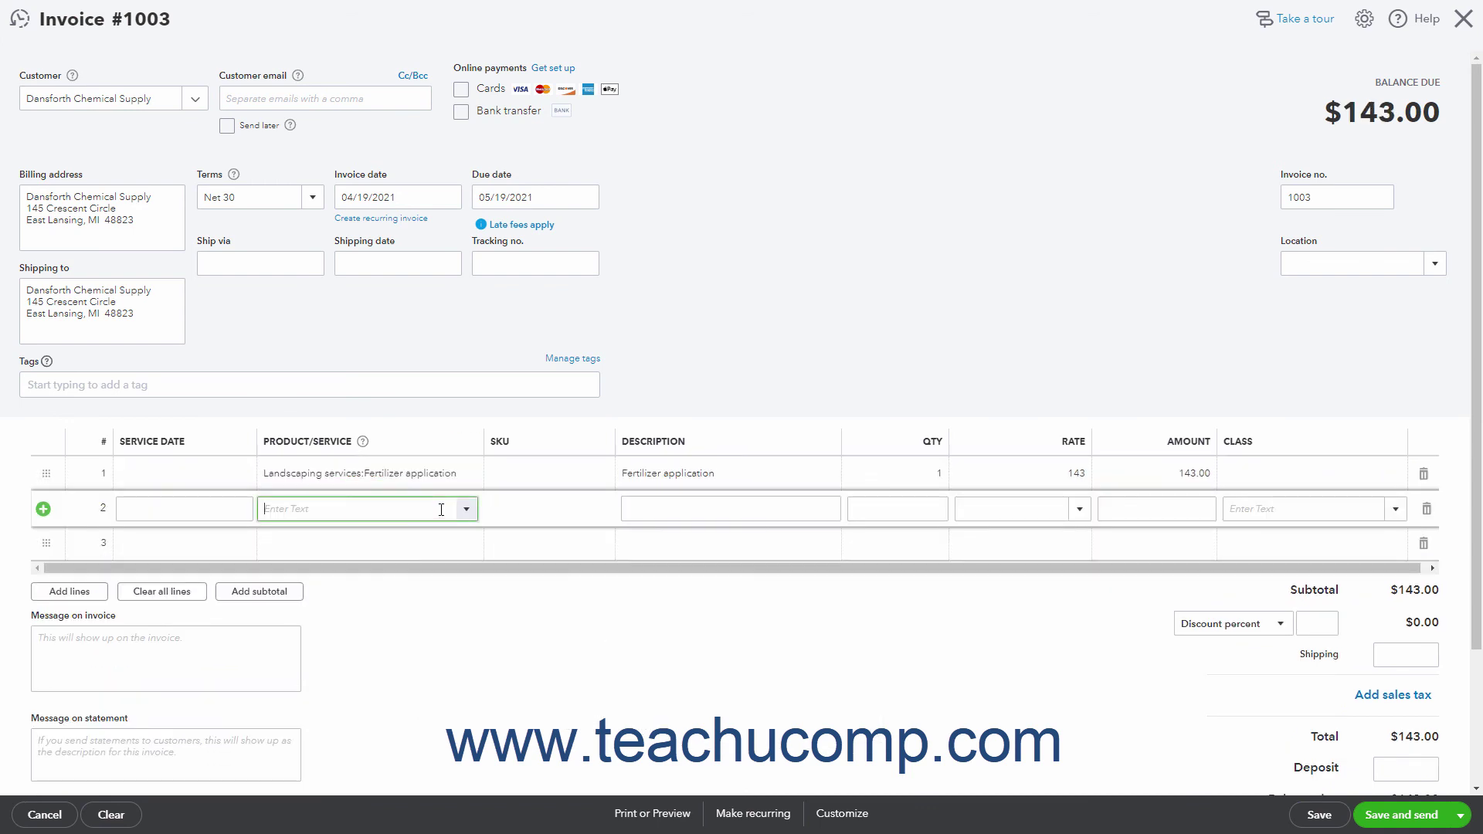
left_click(466, 507)
left_click(440, 673)
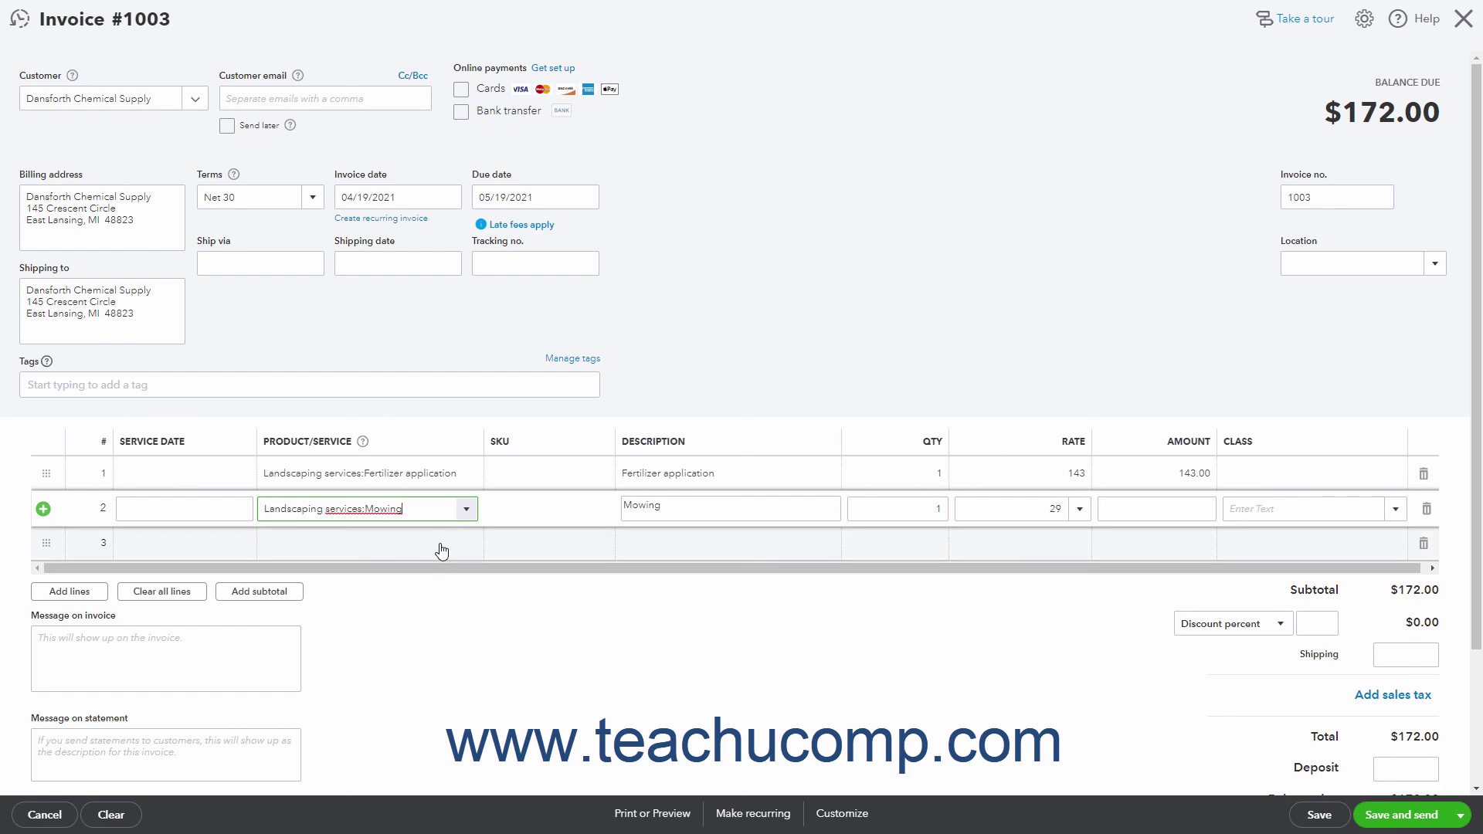
left_click(267, 602)
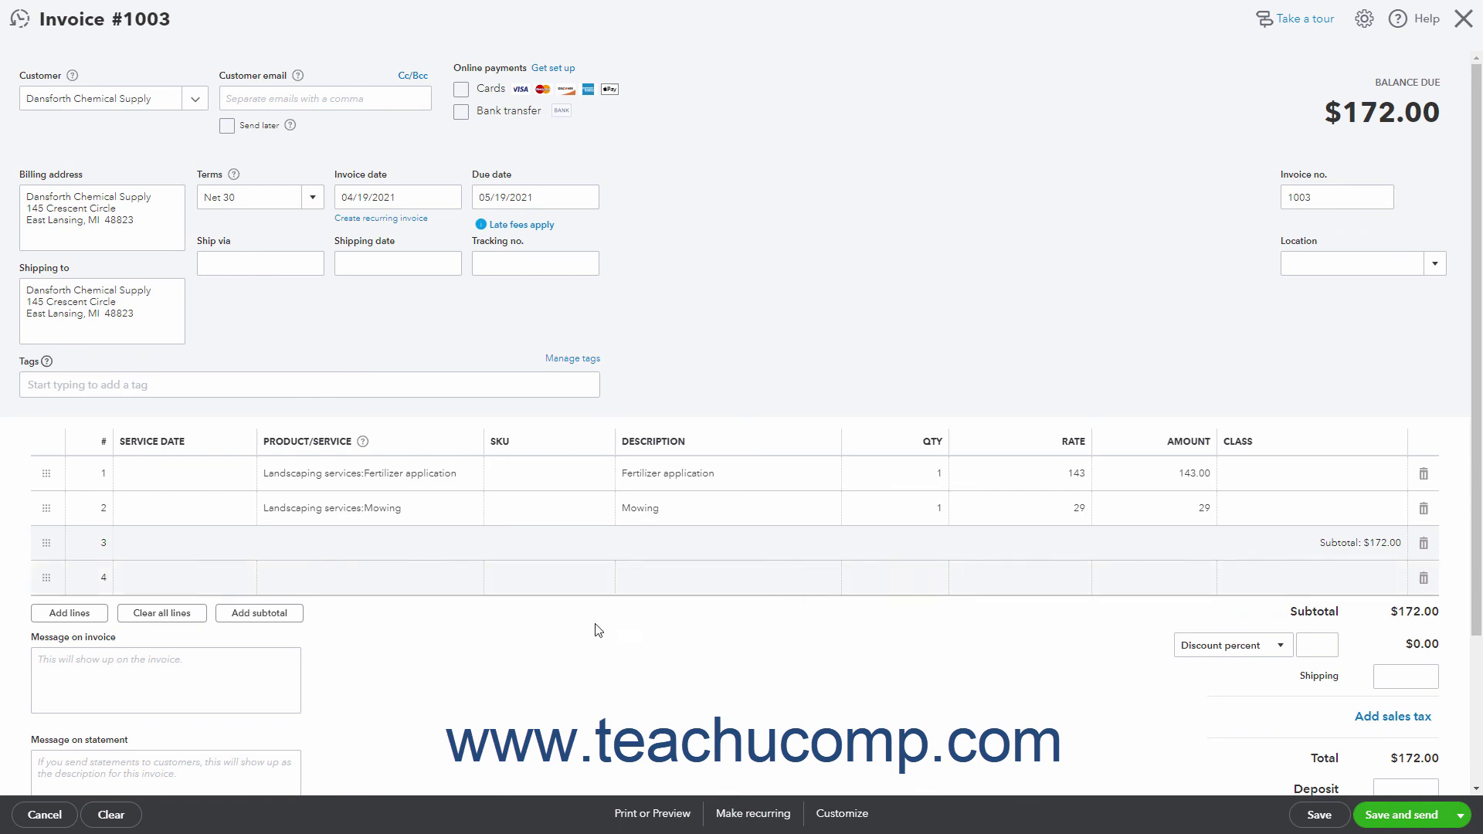
Step: Clear invoice 1003 and confirm, emptying its lines and resetting the balance to $0.00
left_click(104, 821)
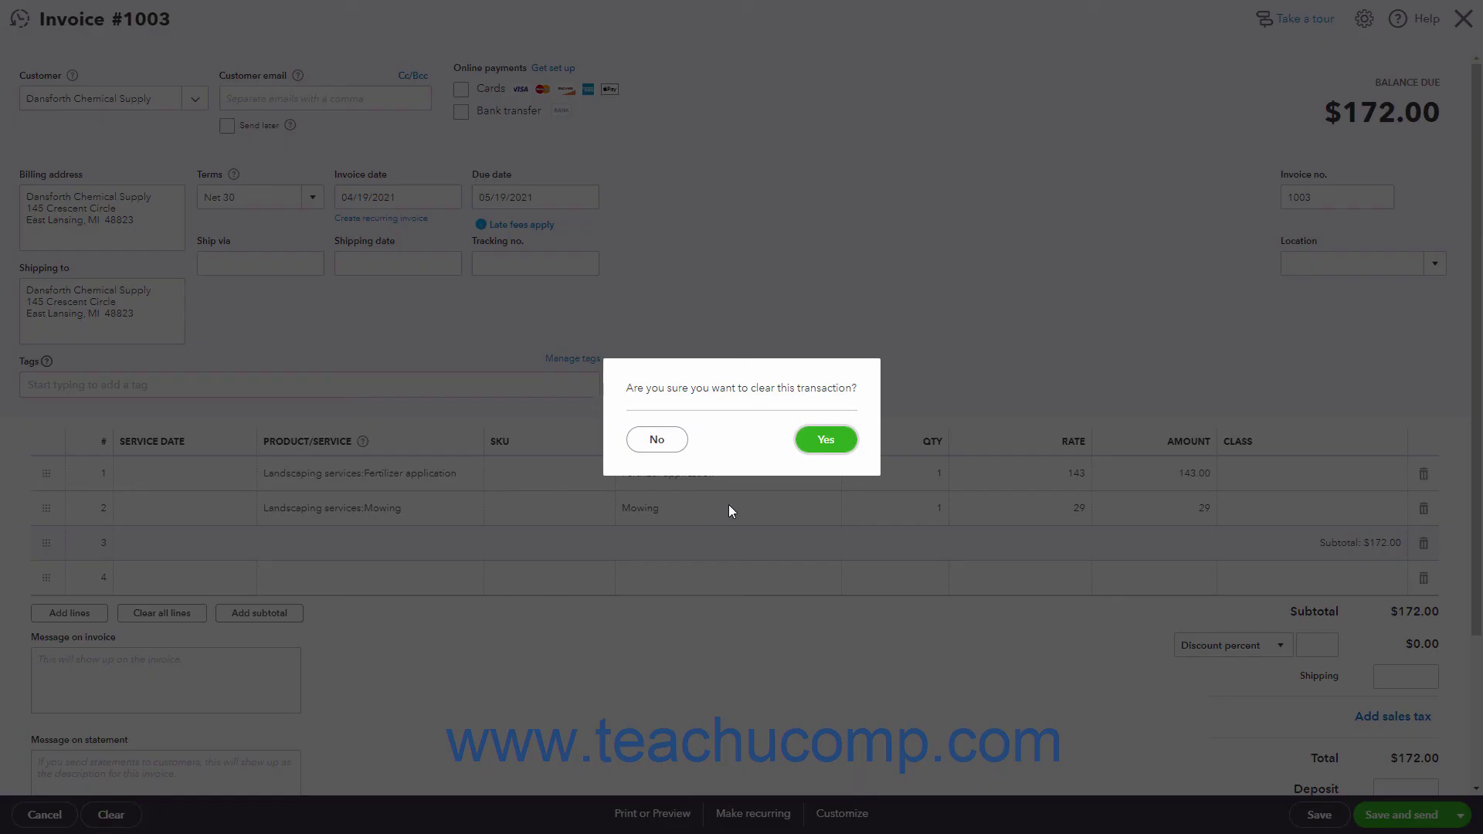
left_click(811, 444)
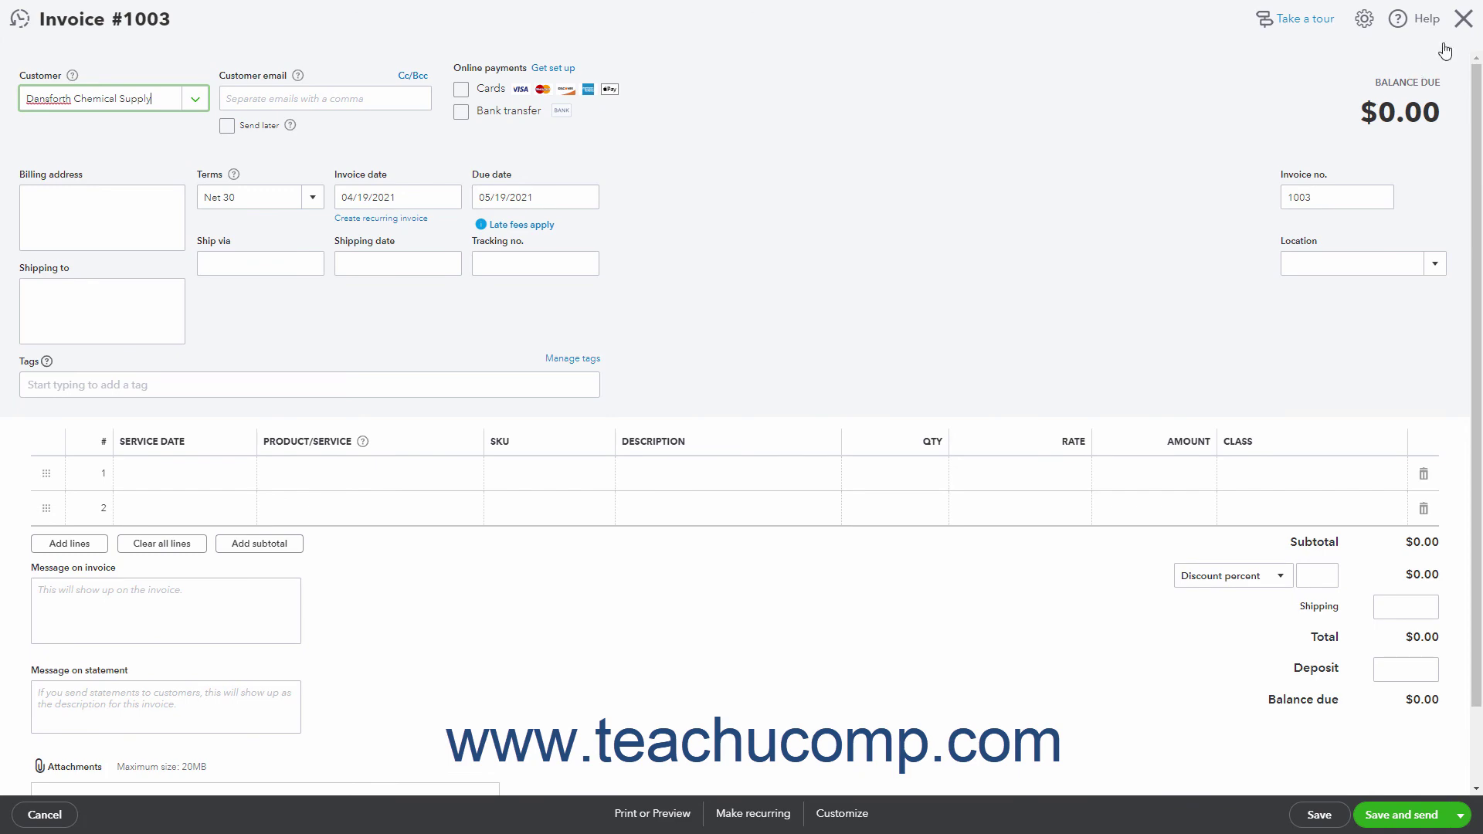